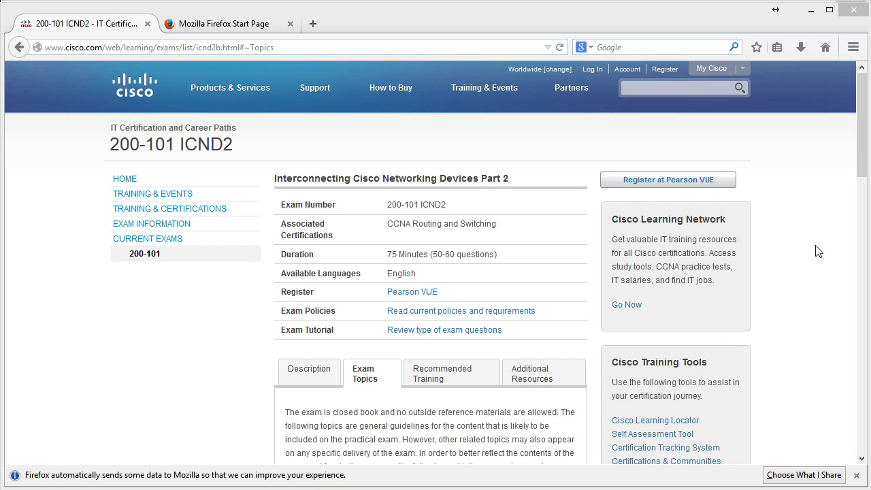
- Scroll to section 2.5 and highlight the 'Configure and verify OSPF (multi-area)' heading and '2.5.e Router ID'
drag(863, 179, 848, 344)
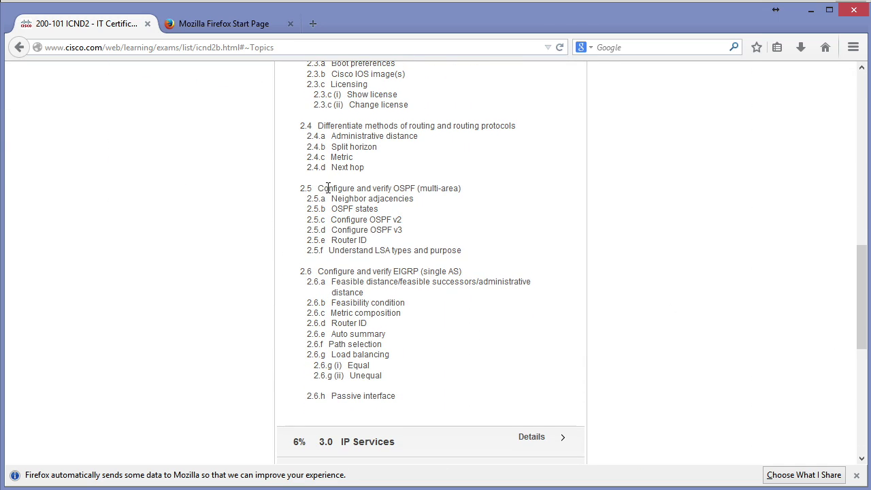
drag(318, 189, 462, 189)
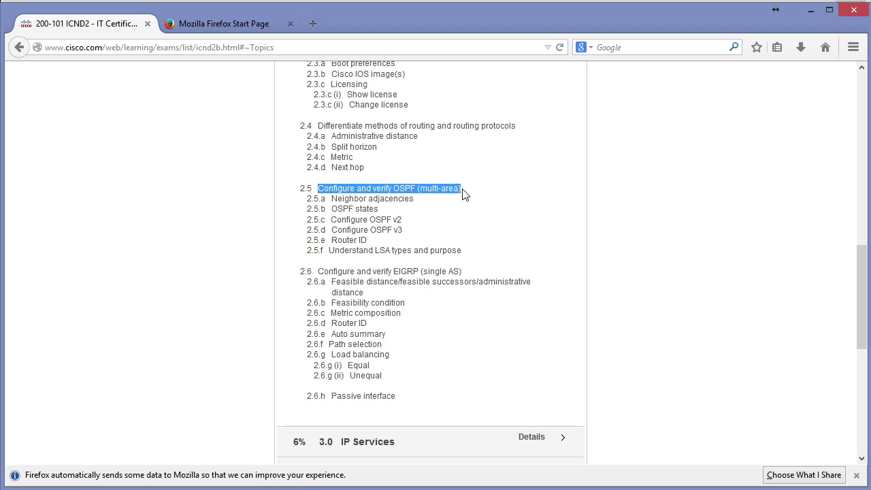
click(366, 239)
drag(371, 241, 307, 241)
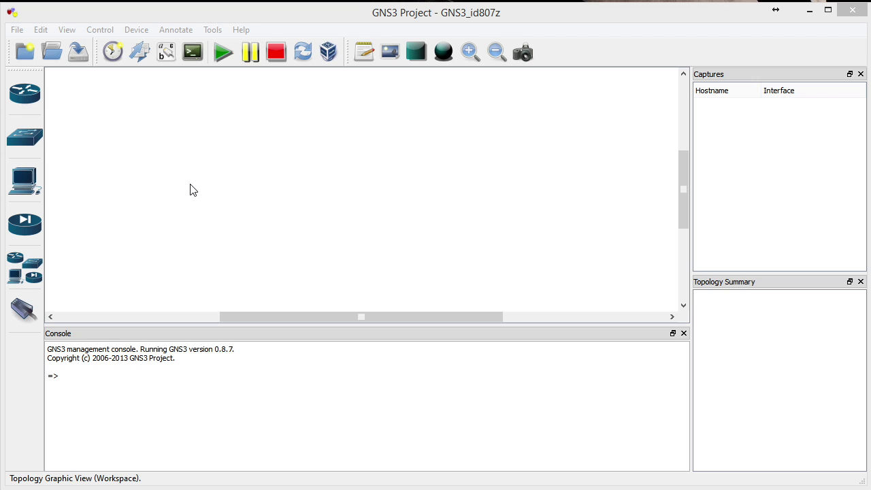
- Place two c7200 routers, R1 and R2, on the workspace
click(25, 94)
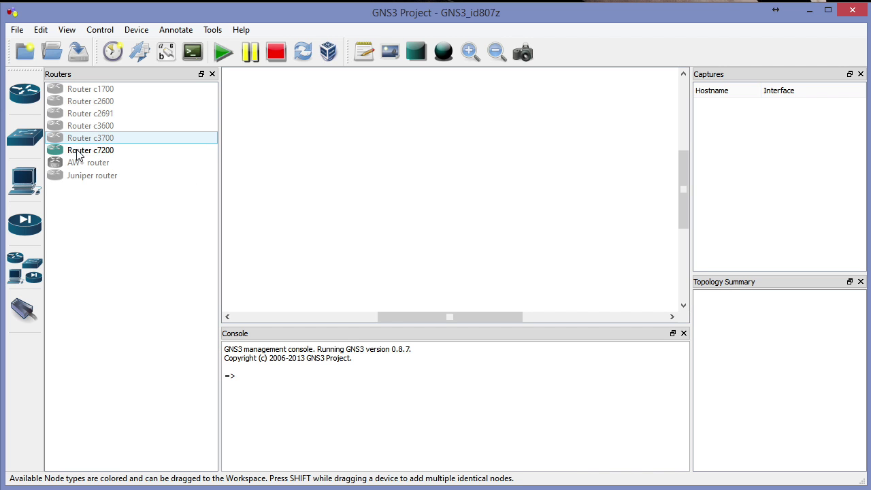
drag(78, 156, 318, 170)
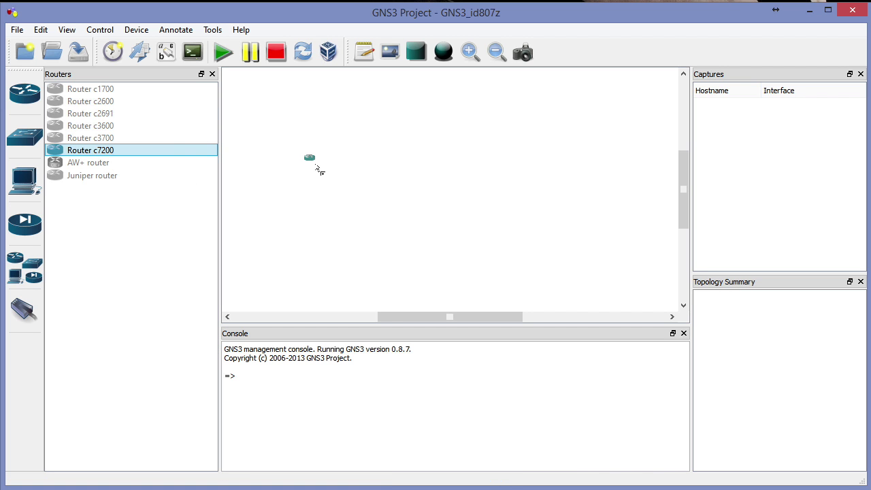
drag(319, 170, 320, 170)
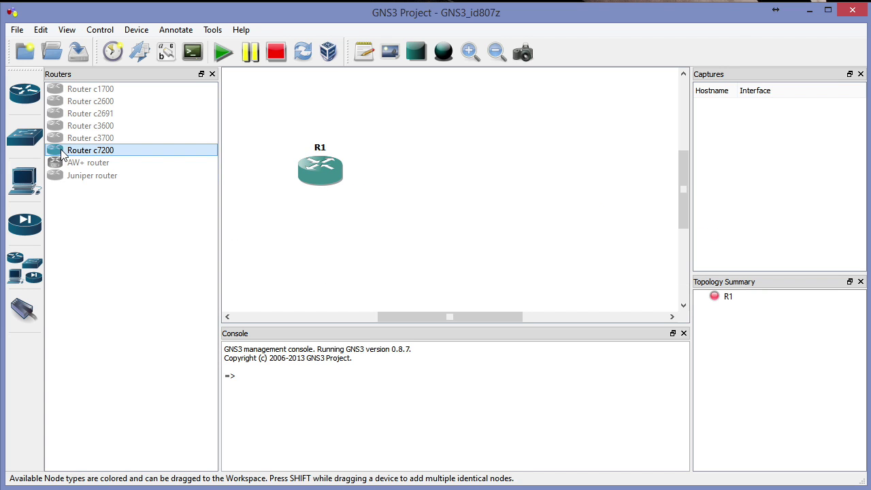
drag(66, 156, 454, 175)
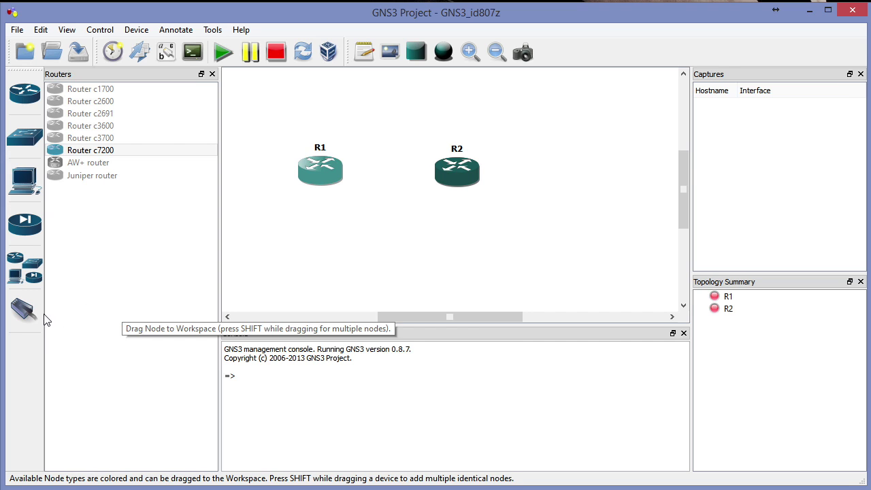
- Connect R1 to R2 with a serial link and start both routers
click(25, 311)
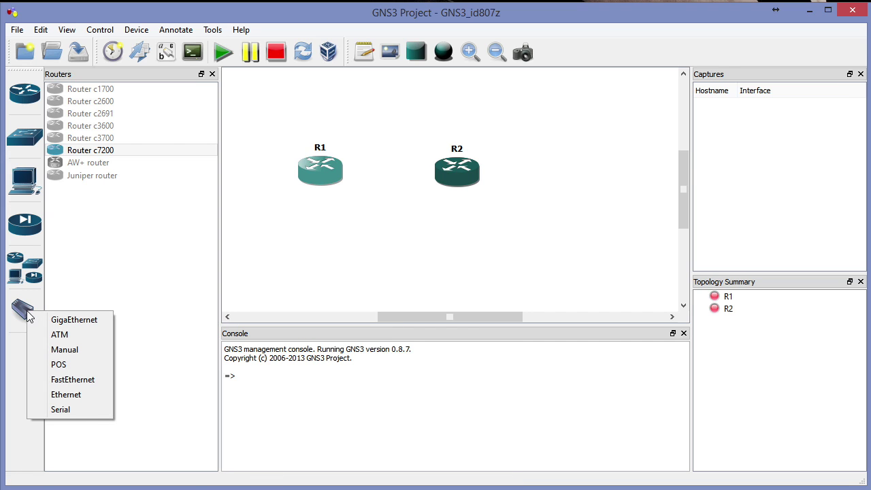
click(68, 410)
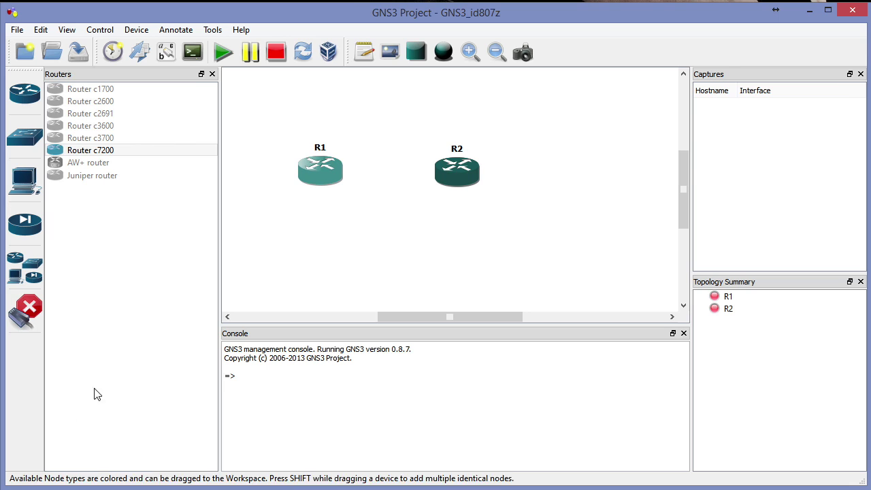
click(340, 170)
click(449, 170)
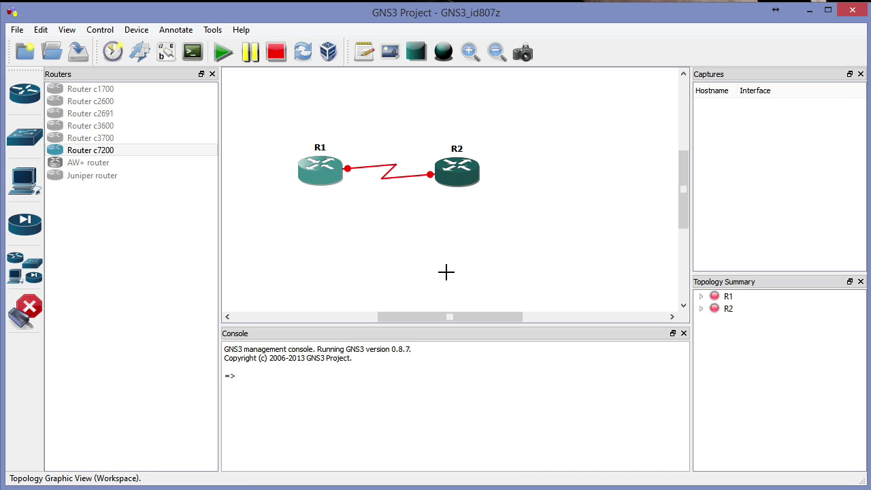
click(24, 310)
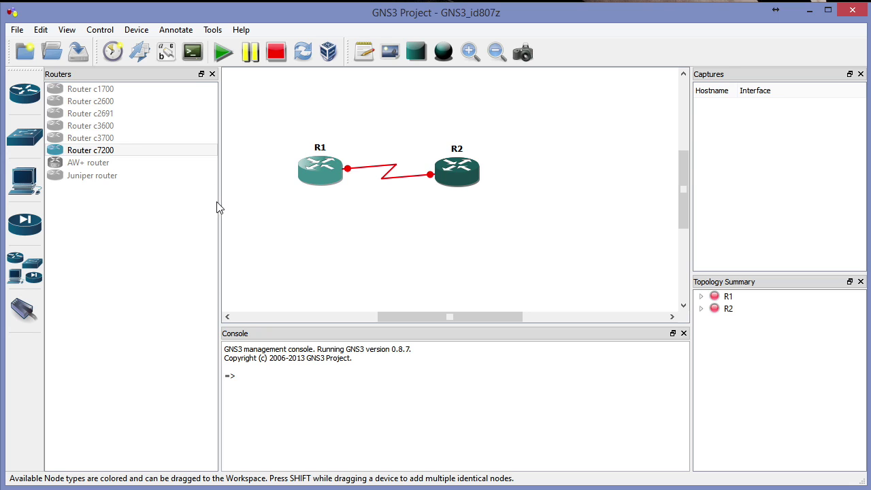
click(23, 97)
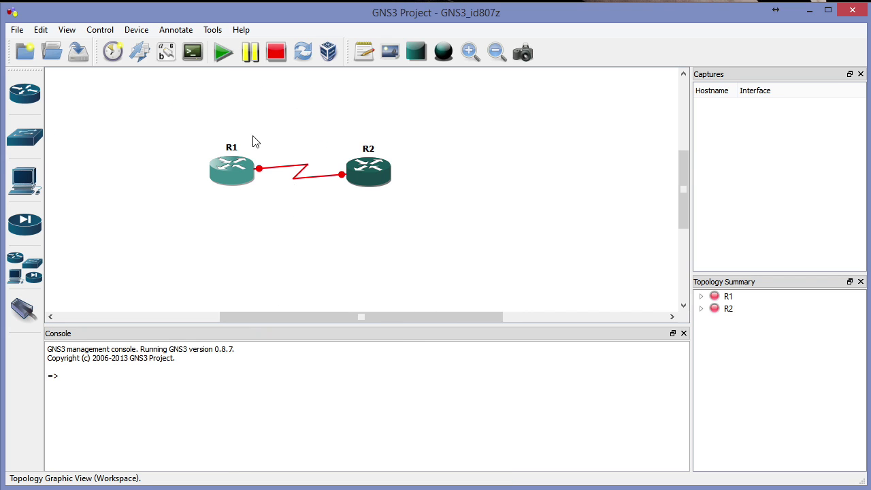
click(224, 57)
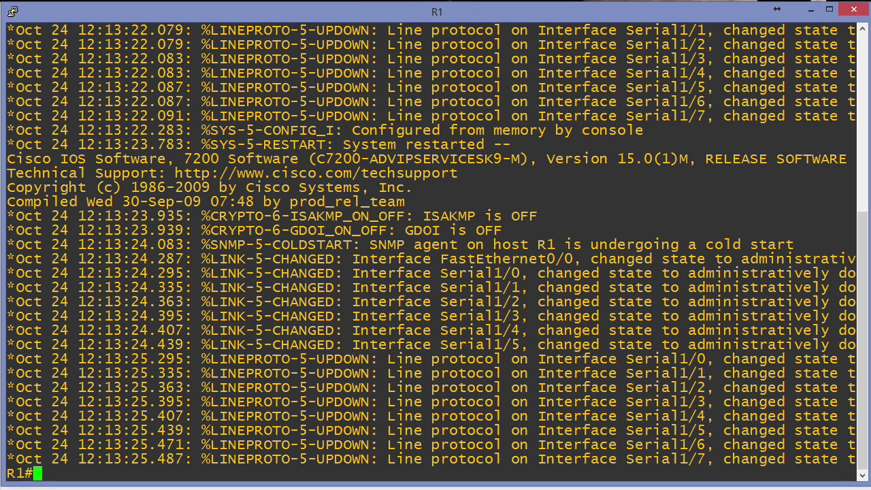
- Assign 12.12.12.1 255.255.255.0 to R1's Serial1/0 and enable the interface
key(Return)
key(Return)
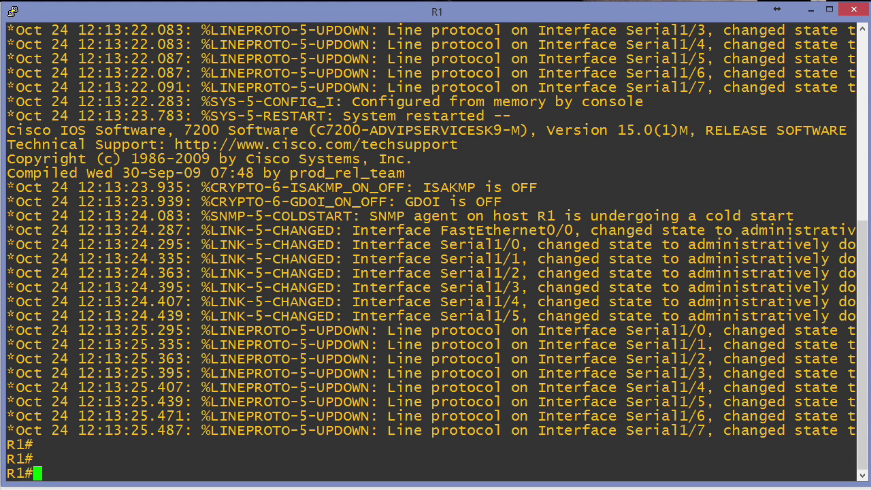
text(conf t)
key(Return)
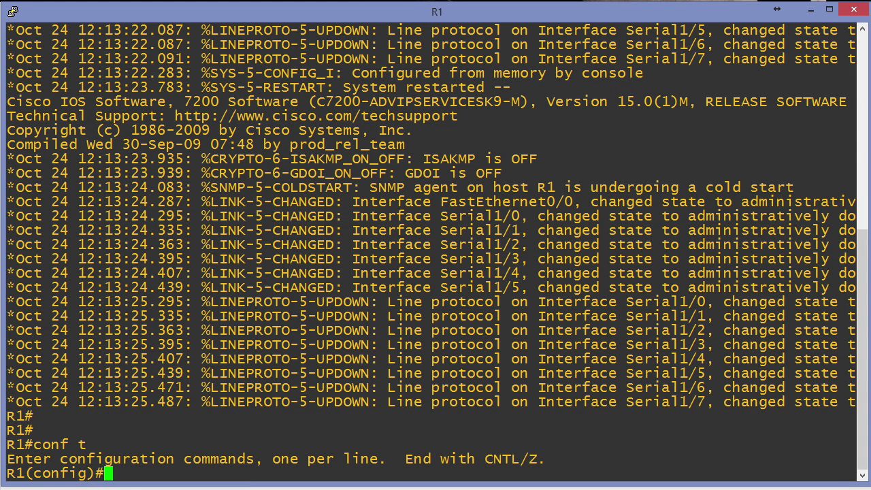
text(int s1/0)
key(Return)
text(ip add)
key(Tab)
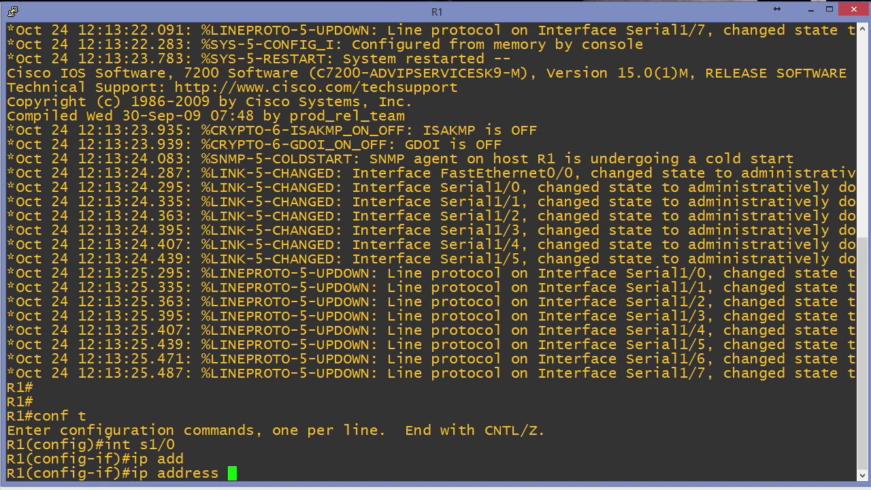
text(12.12.12)
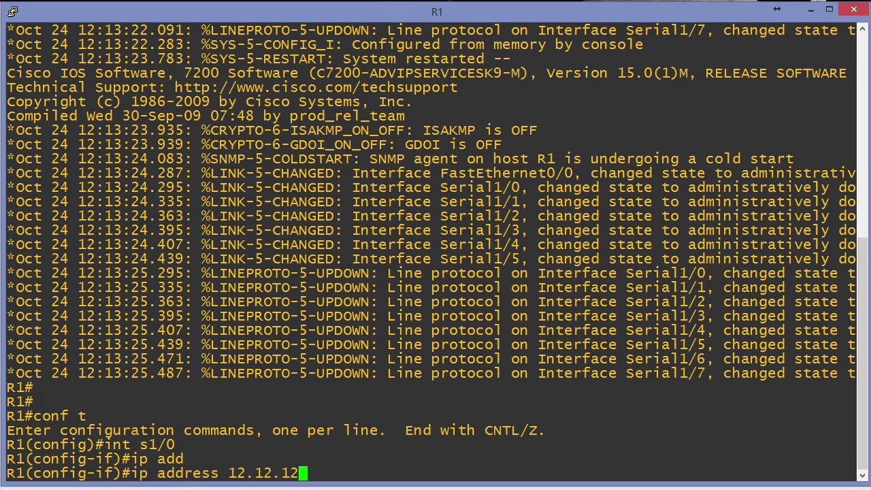
text(.1 255.)
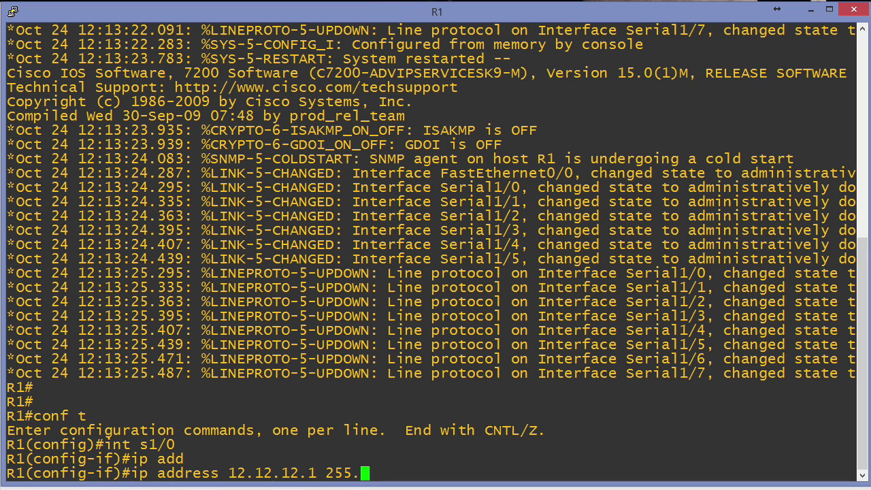
text(255.255.0)
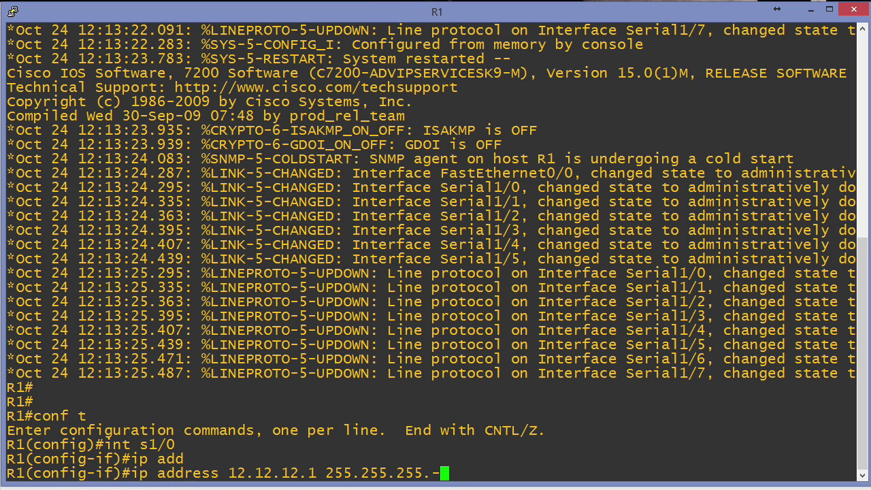
key(Return)
text(no shut)
key(Return)
- Leave configuration mode and save R1's configuration with wr, confirming the overwrite
text(end)
key(Return)
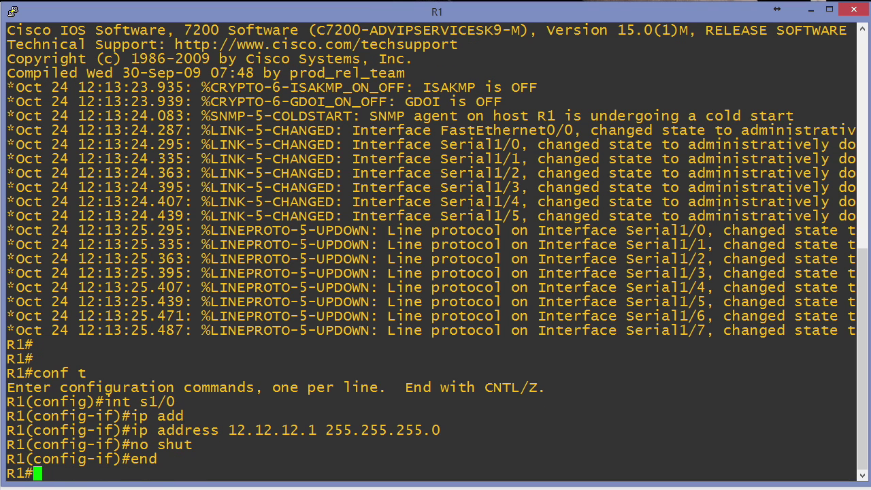
key(Return)
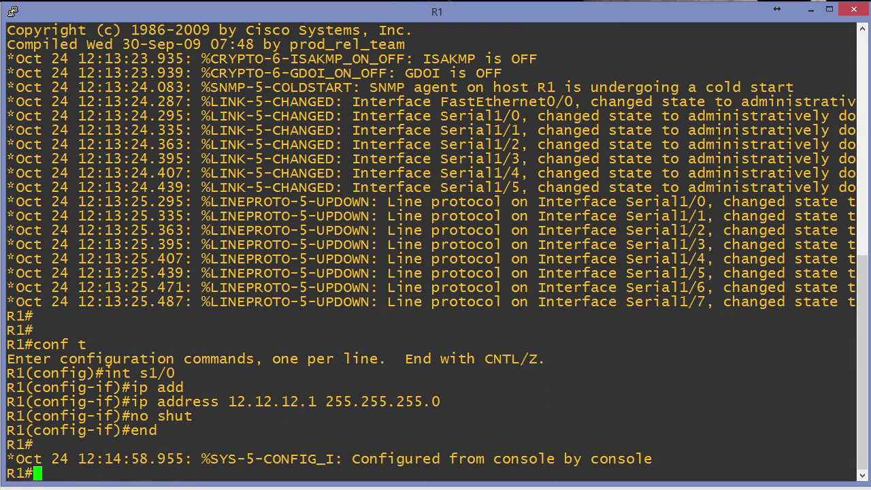
key(Return)
key(Return)
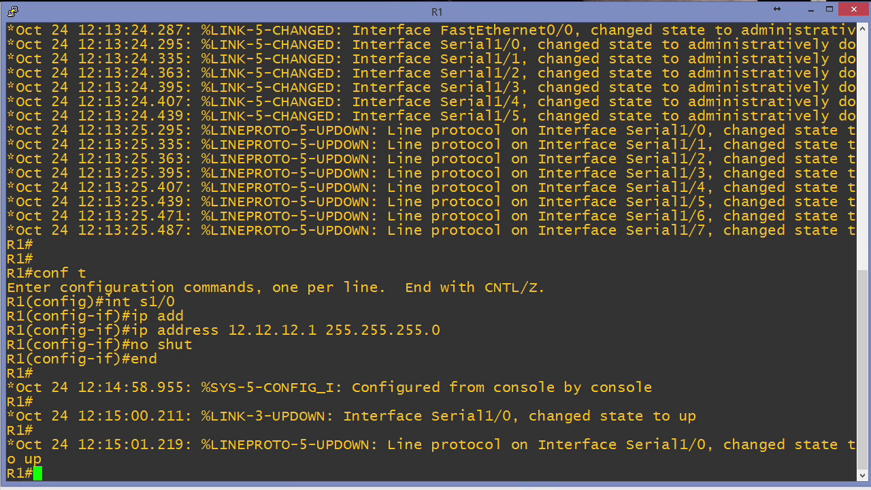
key(Return)
key(Return)
key(Return)
key(Return)
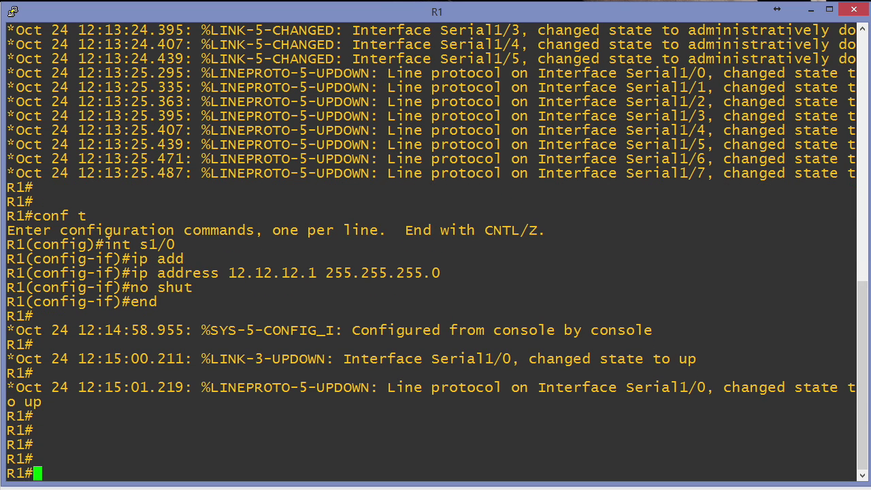
text(wr)
key(Return)
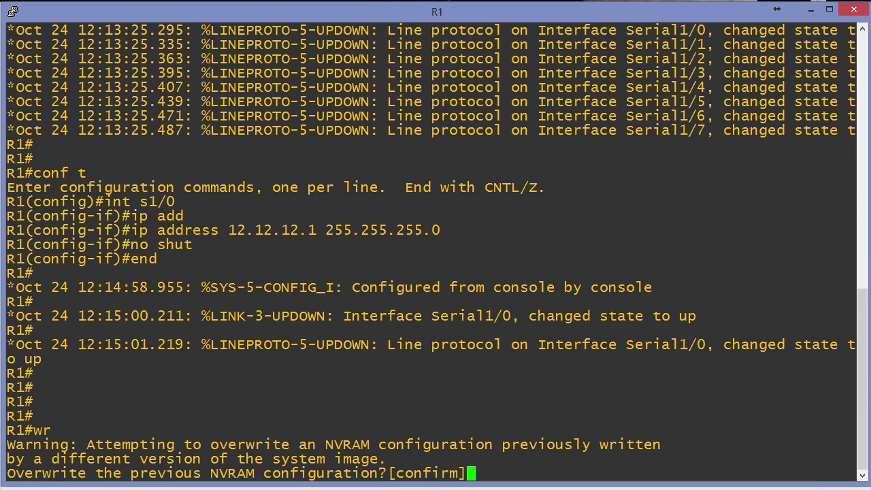
key(Return)
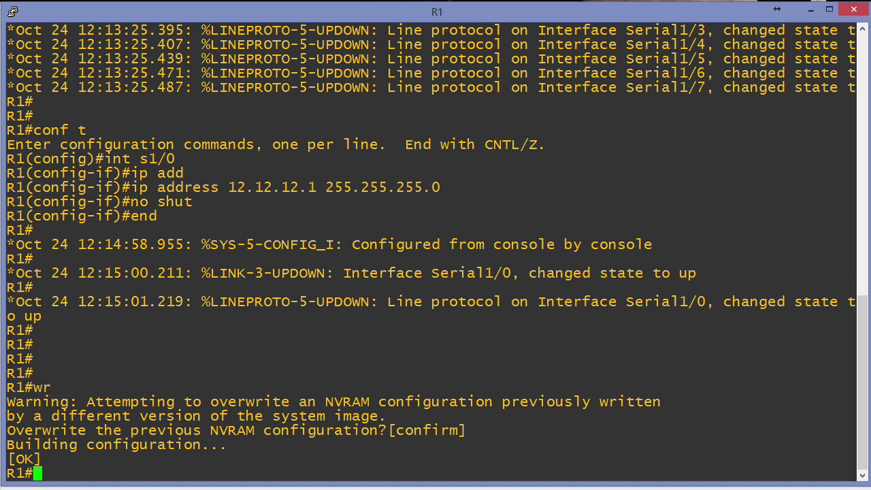
- On R2, set Serial1/0 to 12.12.12.2 255.255.255.0 and bring it up
key(alt+Tab)
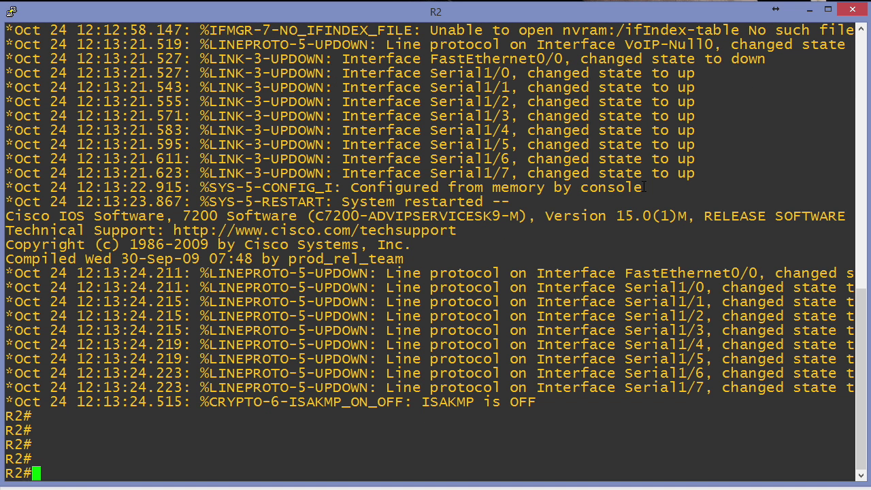
text(conf t)
key(Return)
text(int s1/0)
key(Return)
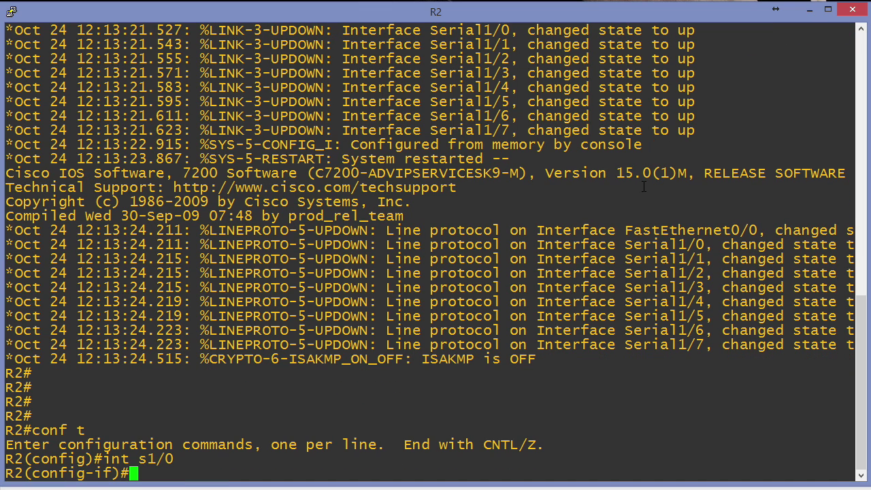
text(ip add)
key(Tab)
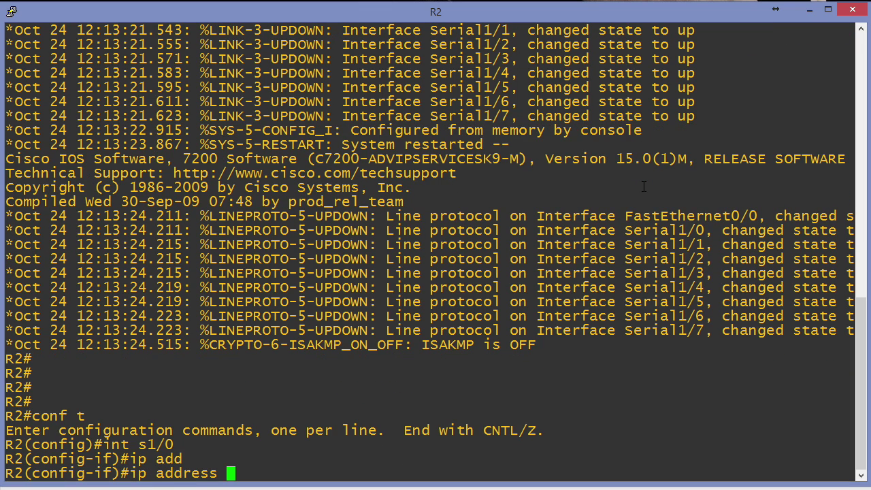
text(12.12.12.2)
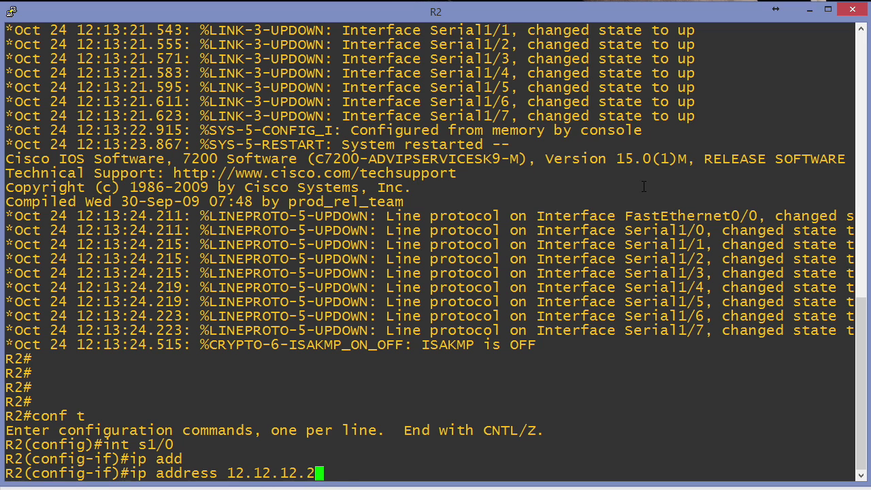
text( 255.255.255.0)
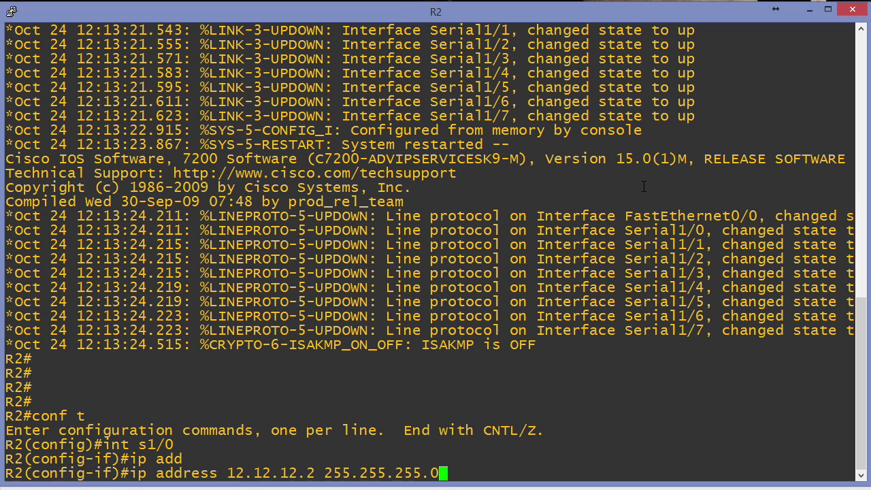
key(Return)
text(no shut)
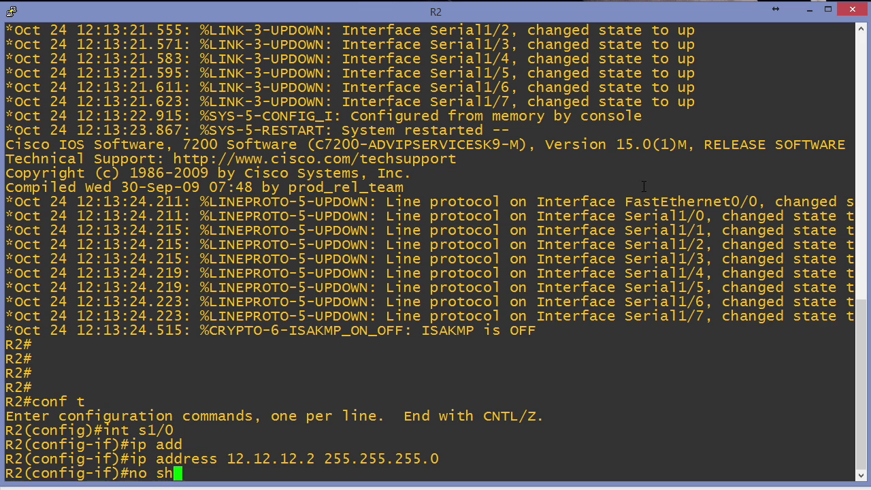
key(Return)
text(end)
key(Return)
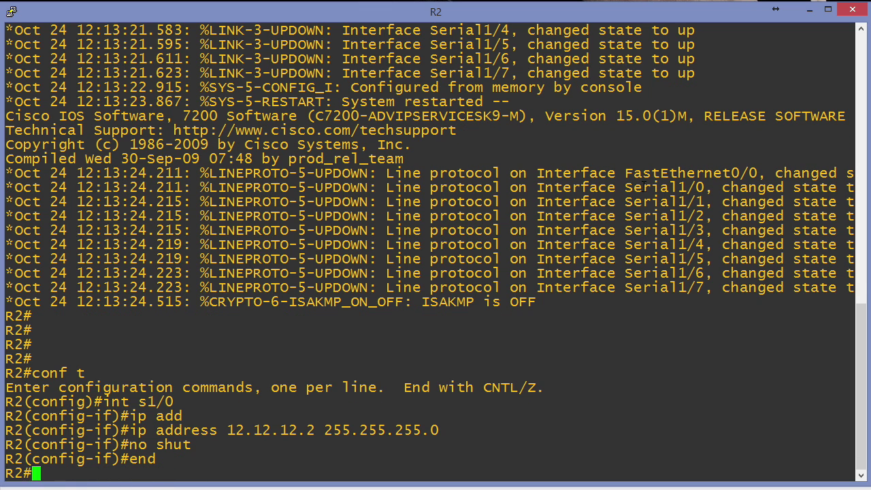
- Ping R1 at 12.12.12.1 twice until it succeeds 5/5
text(ping 12)
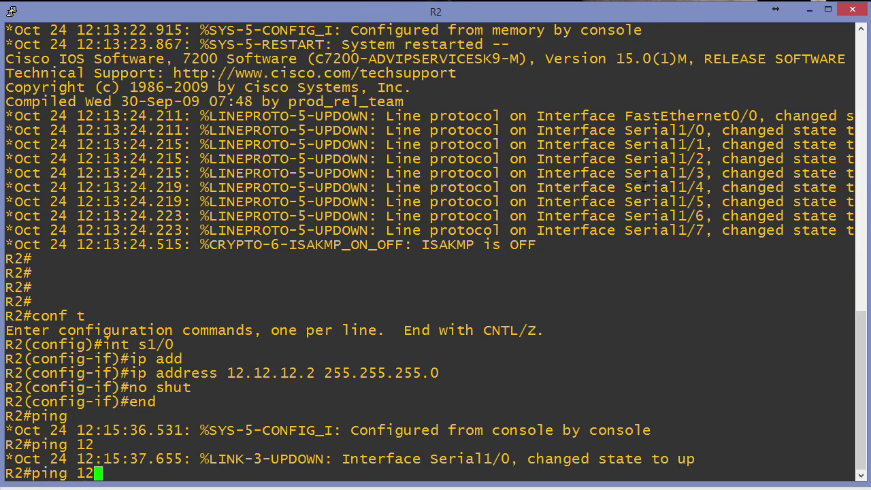
text(.12.12.)
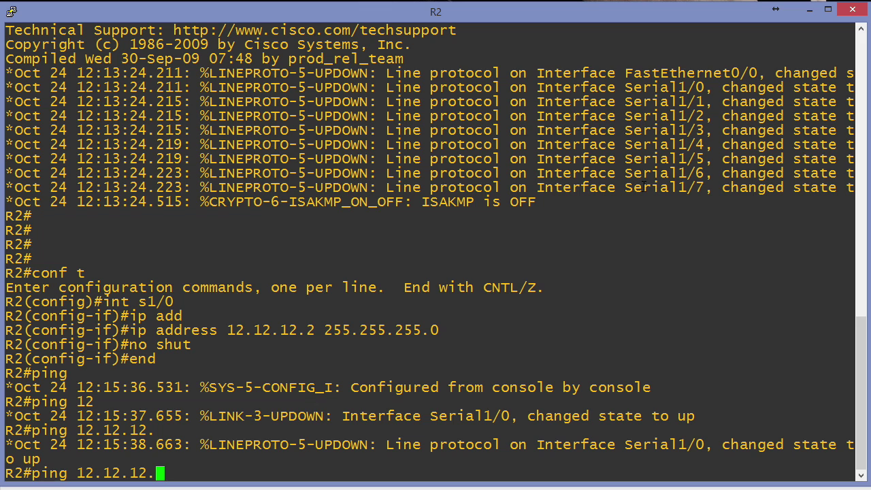
text(1)
key(Return)
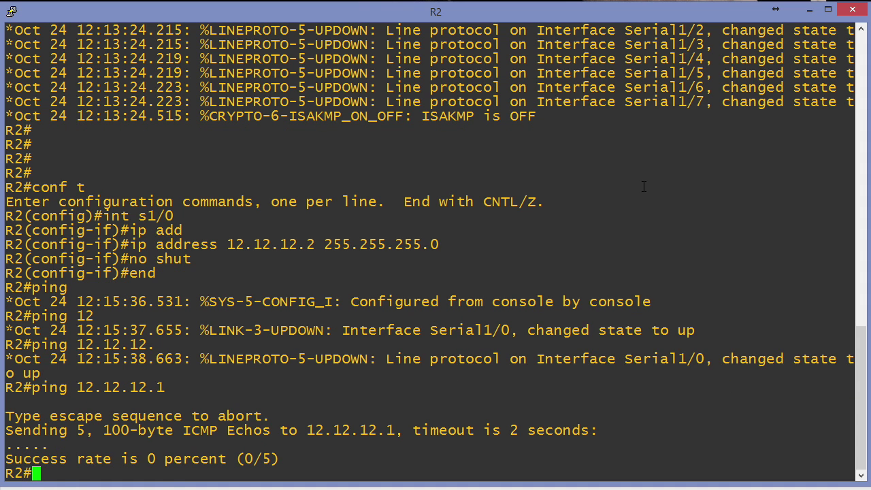
key(Up)
key(Return)
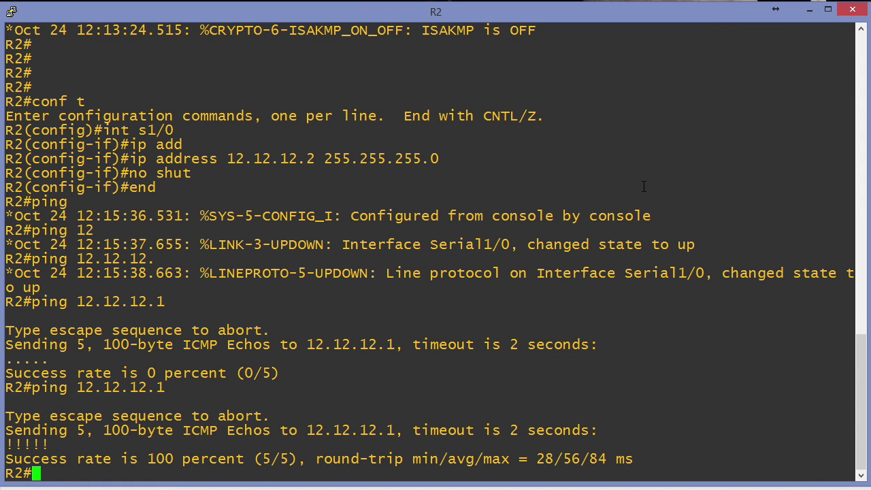
key(Return)
key(Return)
key(Return)
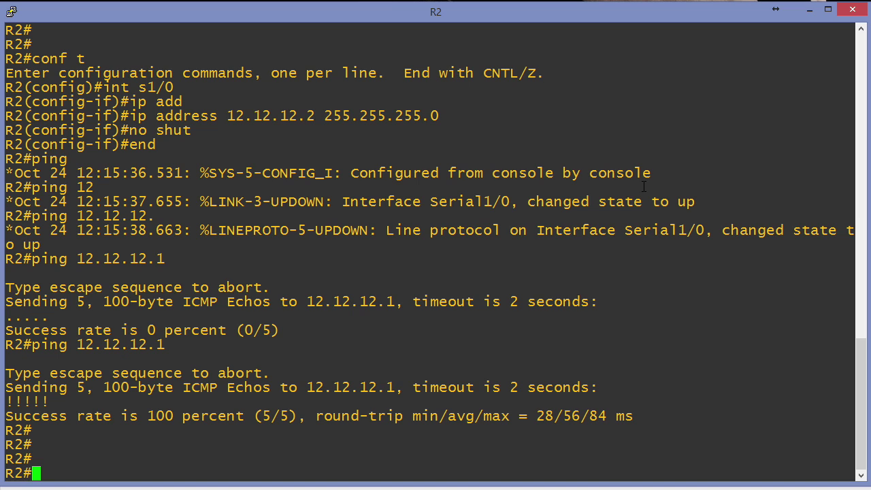
- Enable OSPF process 1 on R2 with network 12.12.12.2 0.0.0.0 in area 0
text(conf t)
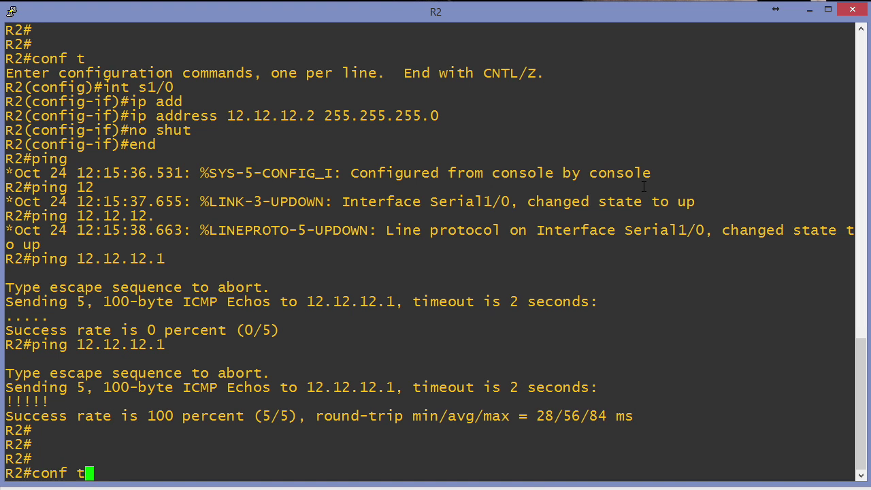
key(Return)
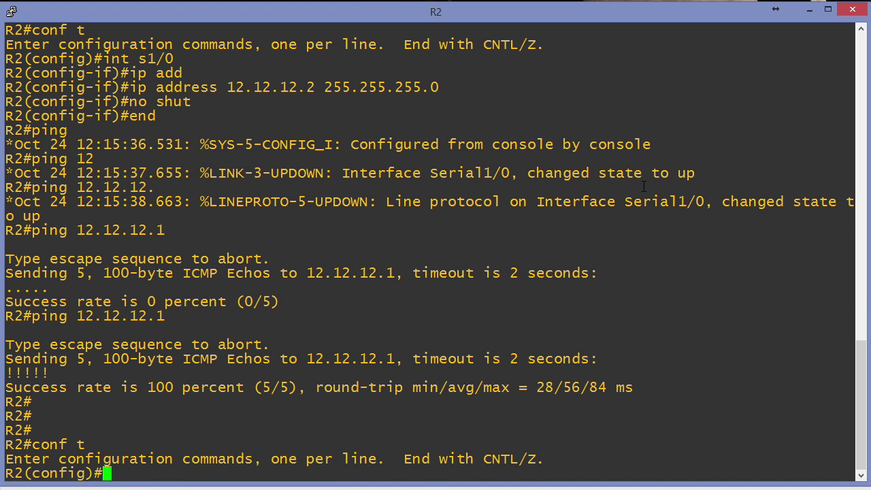
text(router ospf 1)
key(Return)
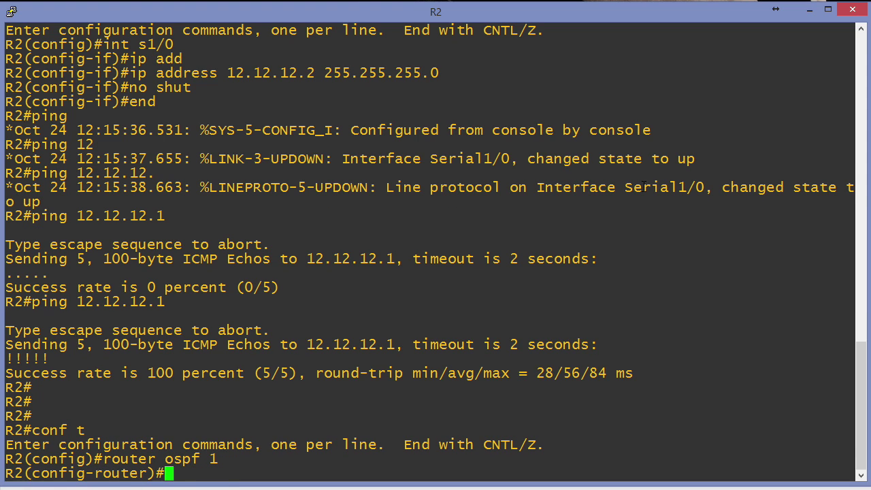
text(netwo)
key(BackSpace)
key(BackSpace)
key(BackSpace)
key(BackSpace)
key(BackSpace)
text(network ?)
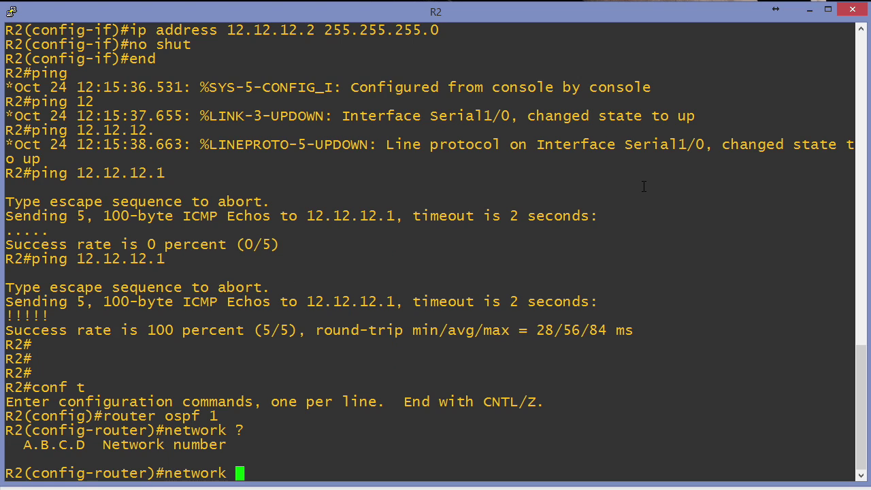
text(12.12.12.2 ?)
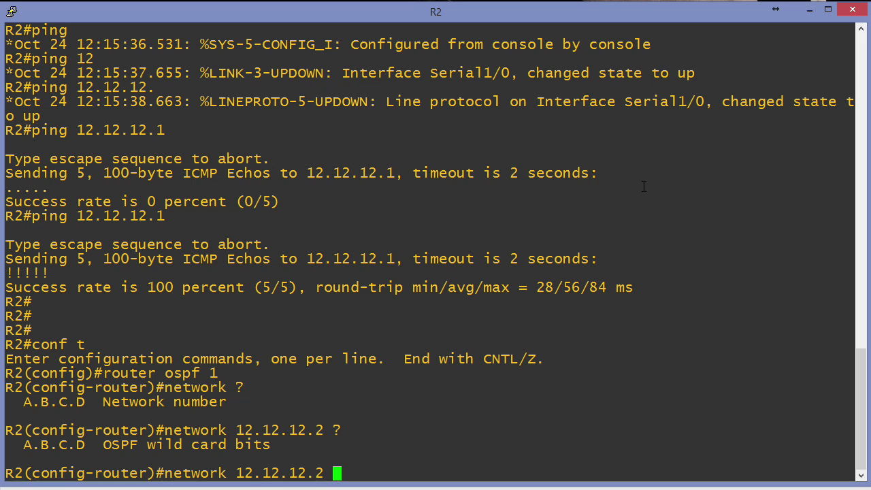
text(0.0.0.0 area 0)
key(Return)
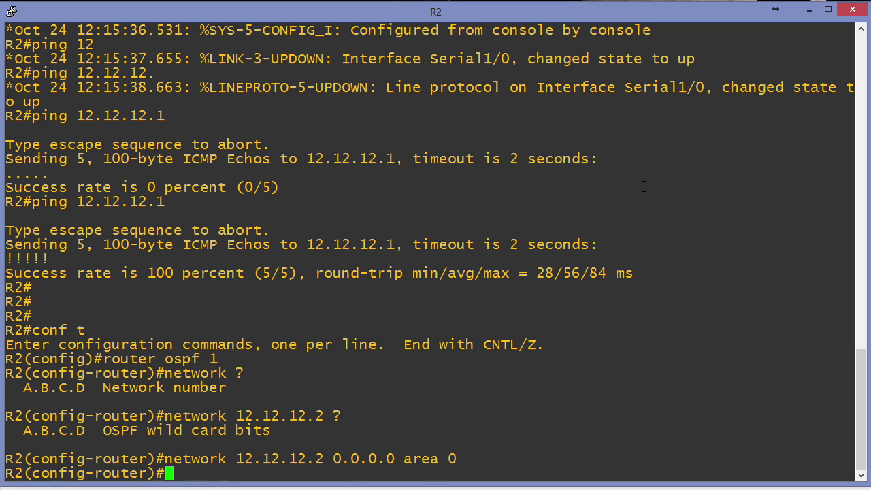
- Return to privileged mode and save R2's configuration with wr
text(end)
key(Return)
text(wr)
key(Return)
key(Return)
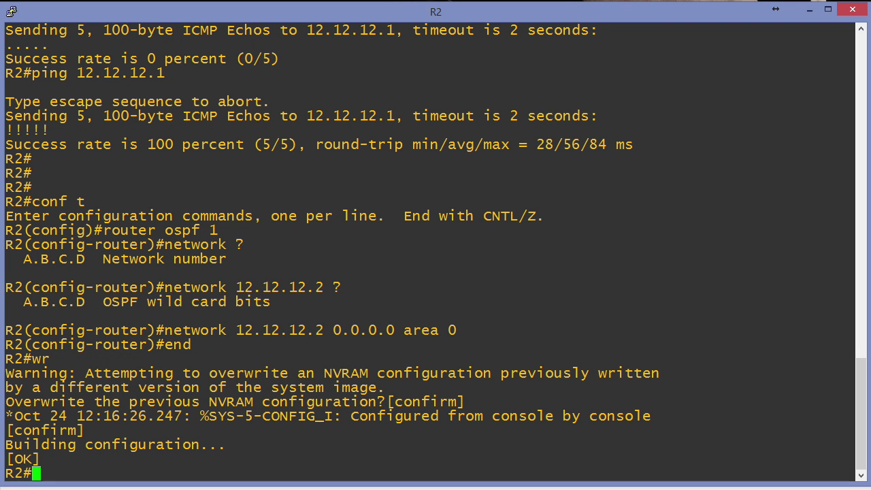
- On R1, configure OSPF process 1 with network 12.12.12.1 0.0.0.0 area 0, then exit configuration
click(371, 476)
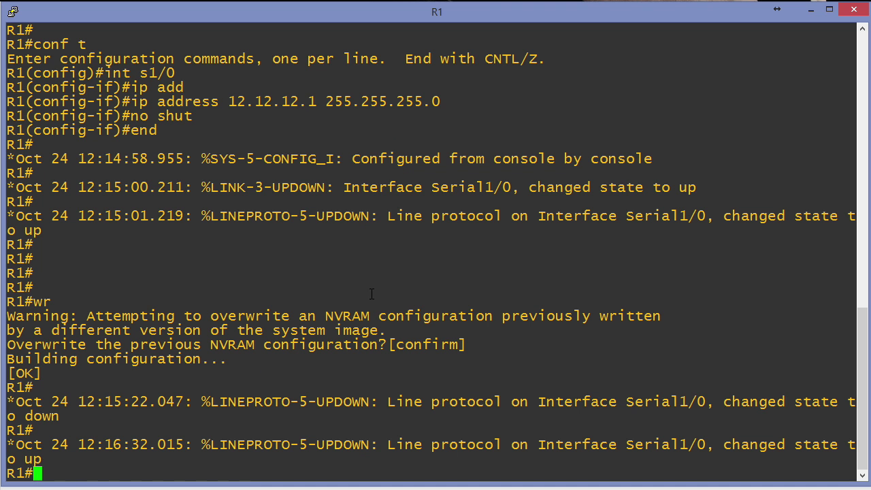
text(conf t'r)
key(BackSpace)
key(BackSpace)
key(Return)
text(router ospf 1)
key(Return)
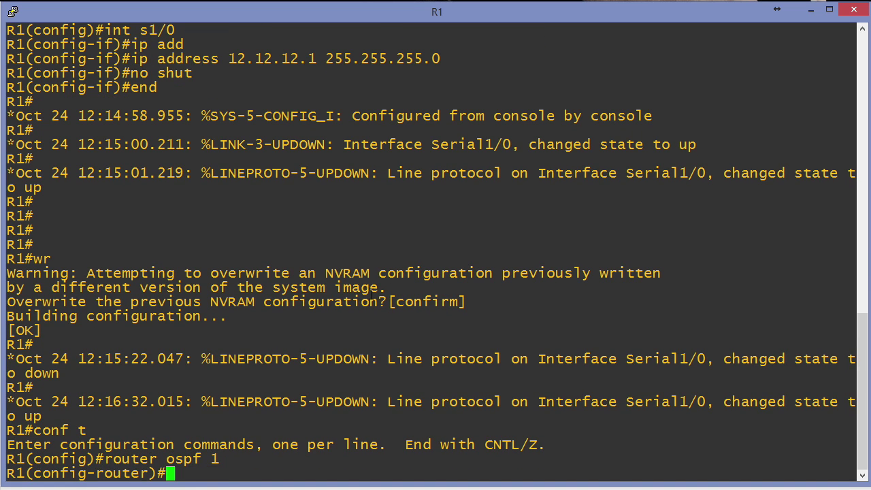
text(network )
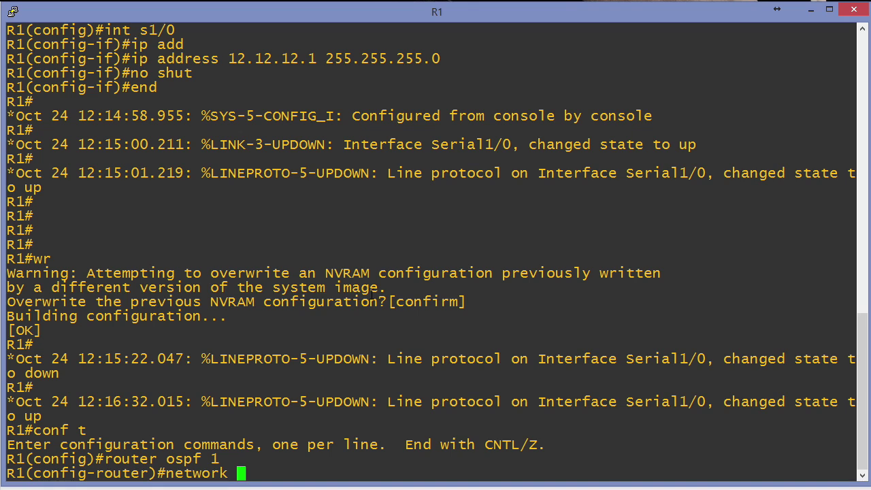
text(12.12.12.1 )
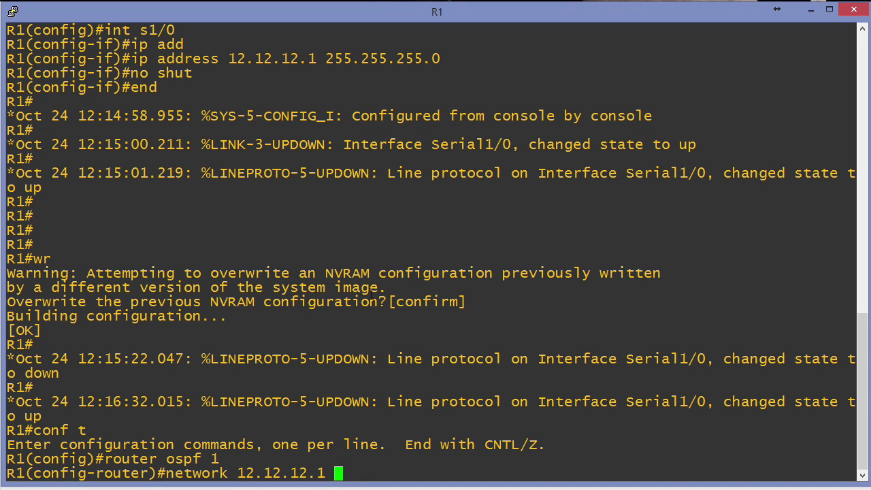
text(0.0.0.0 area )
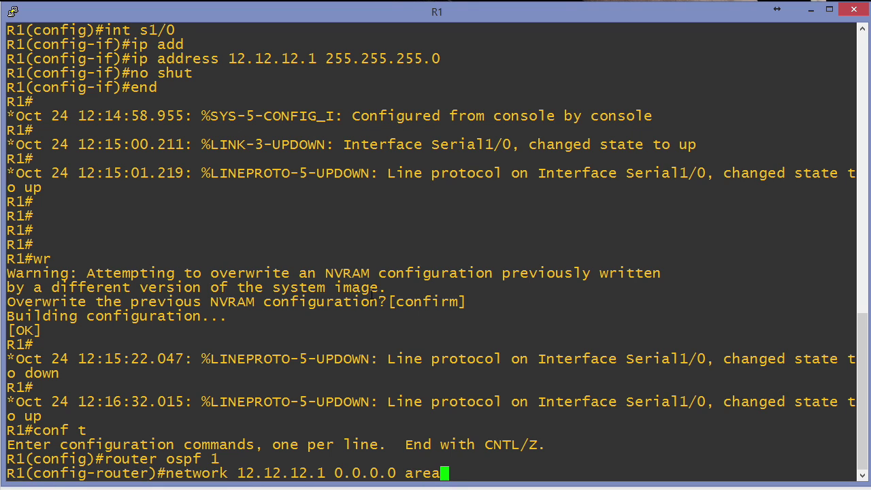
text(0)
key(Return)
text(end)
key(Return)
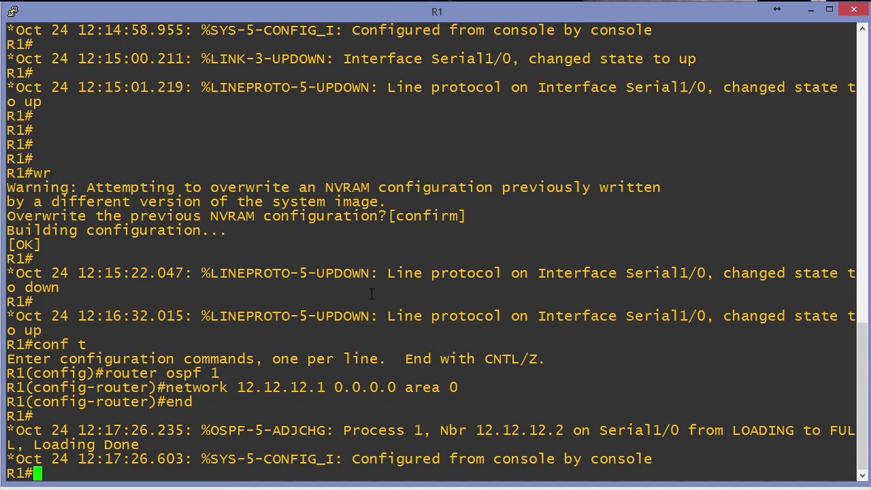
key(Return)
key(Return)
key(Return)
key(Return)
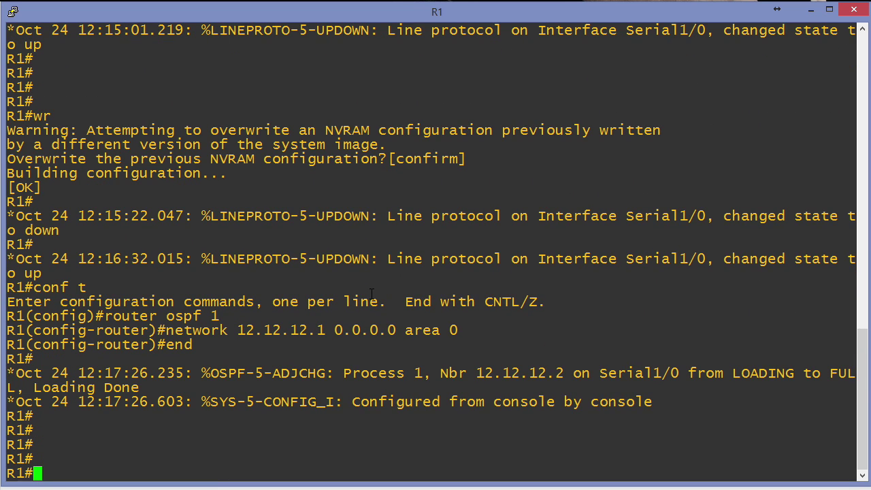
- Run show ip ospf and highlight R1's router ID 12.12.12.1
text(show ip ospf)
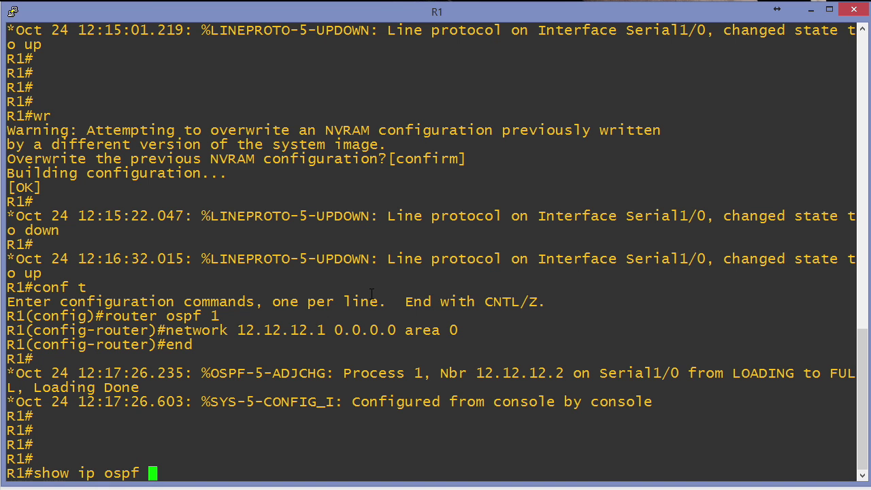
key(Return)
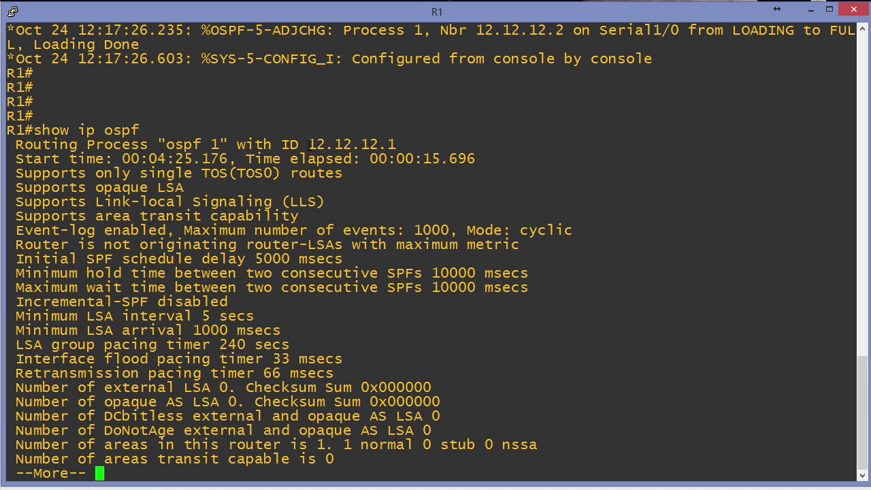
drag(310, 144, 398, 145)
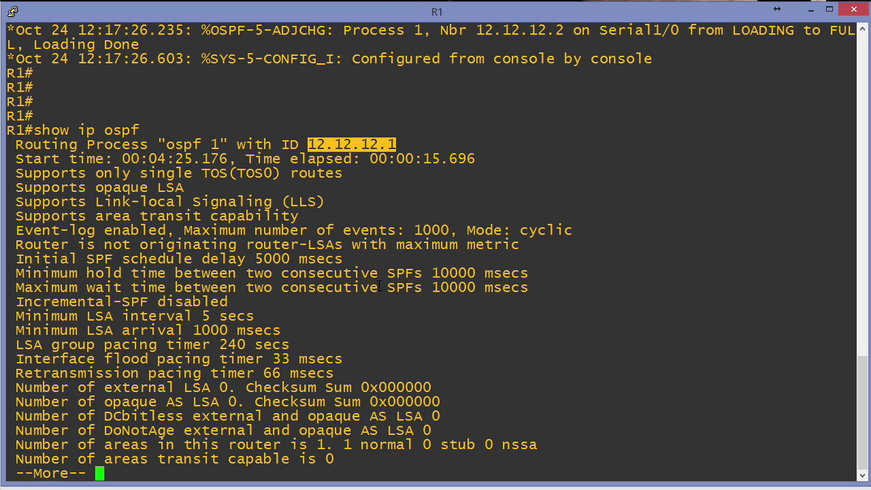
click(364, 281)
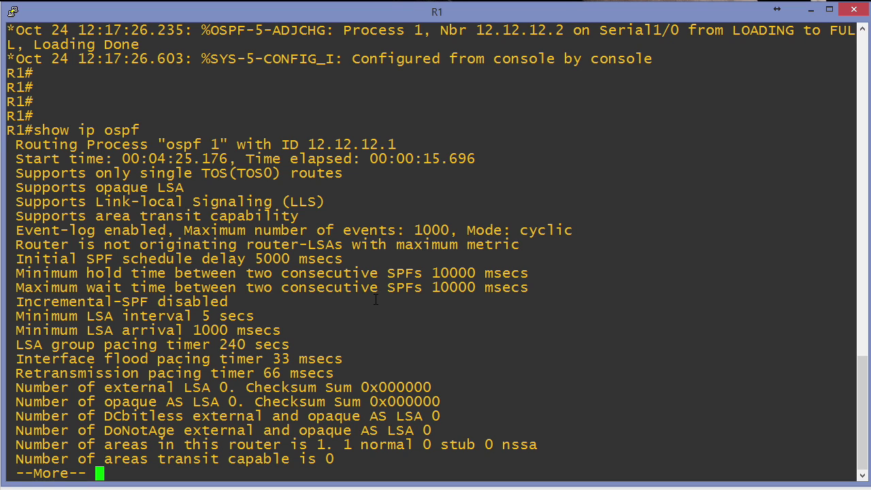
- Quit the pager and list R1's interface addresses with show ip int br
text(qshow ip int br)
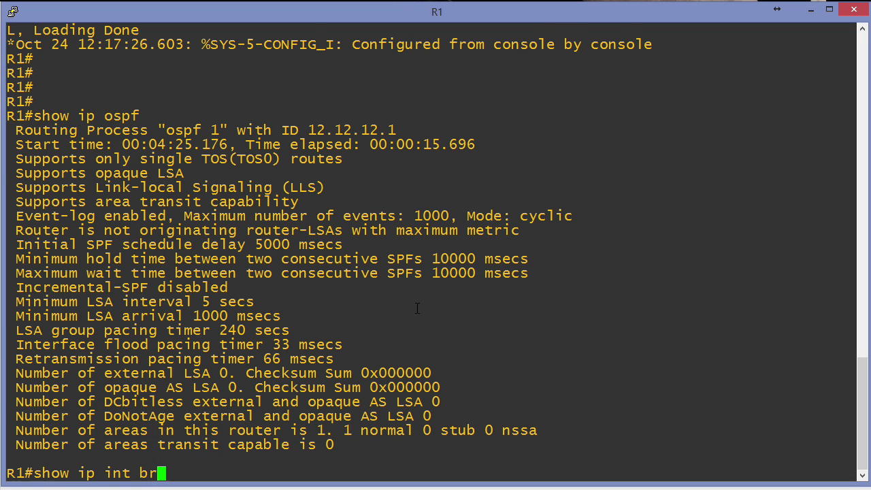
key(Return)
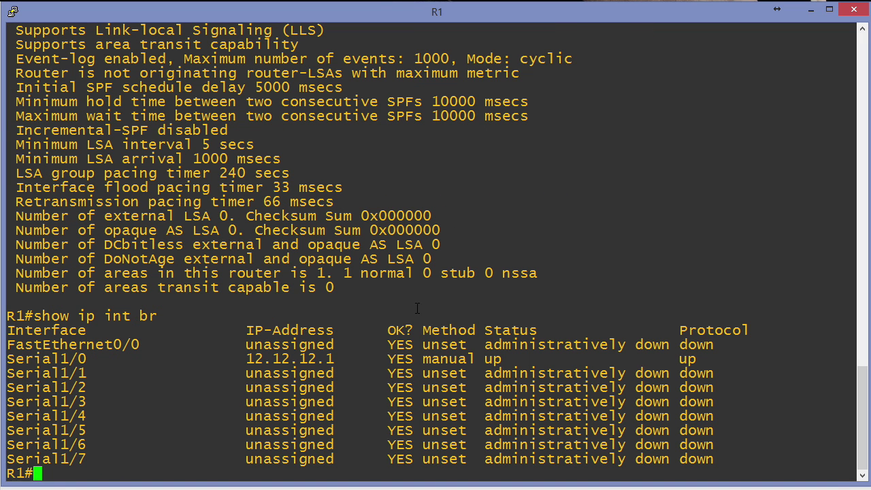
key(Return)
key(Return)
key(Return)
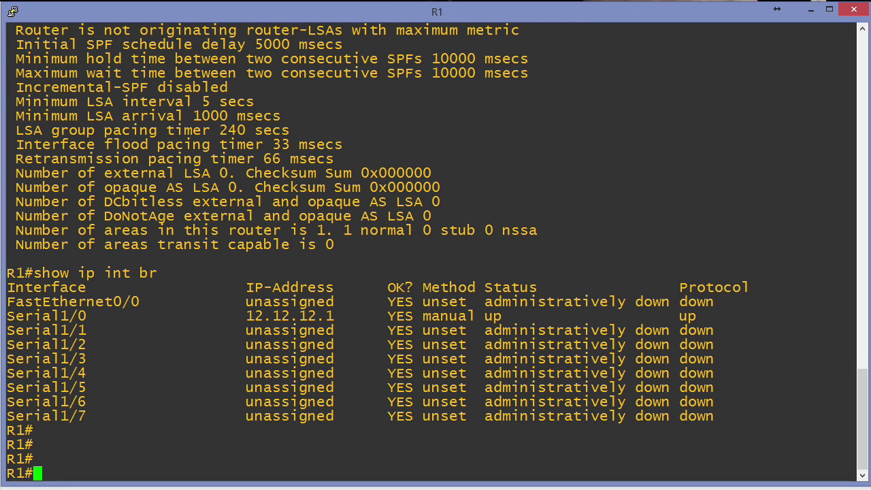
- Create Loopback0 on R1 with address 100.100.100.1 255.255.255.0
text(conf t)
key(Return)
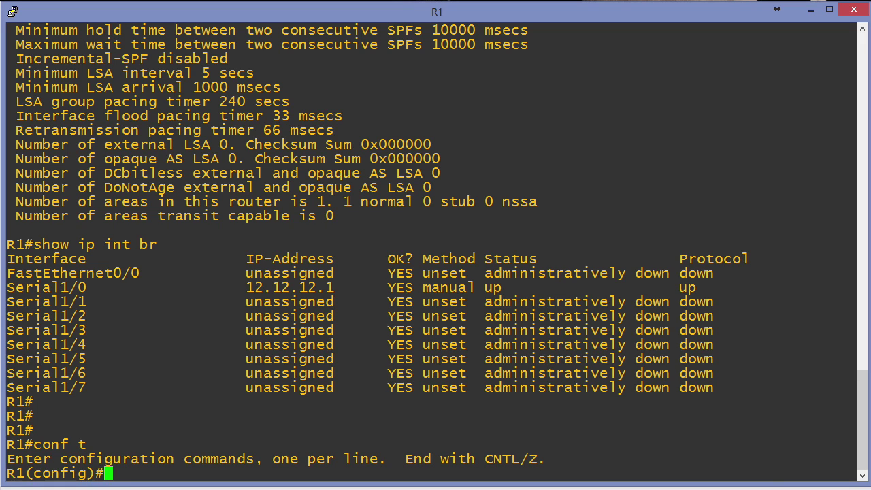
text(int loop 0)
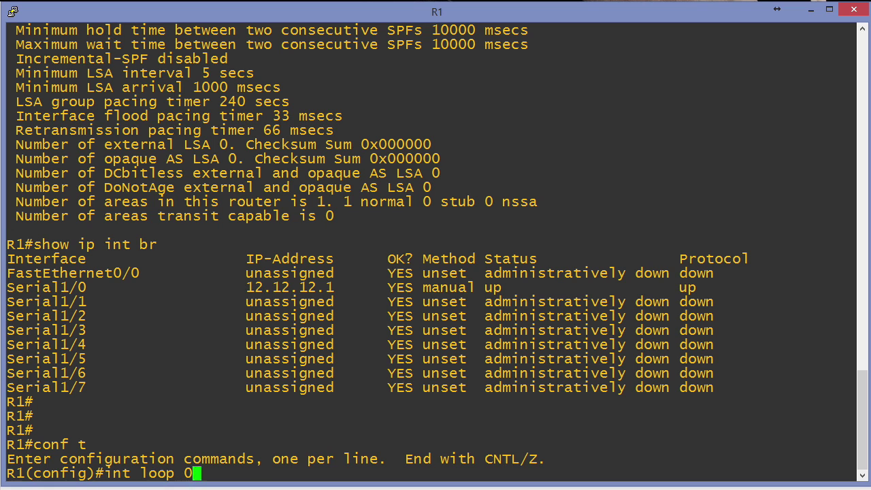
key(Return)
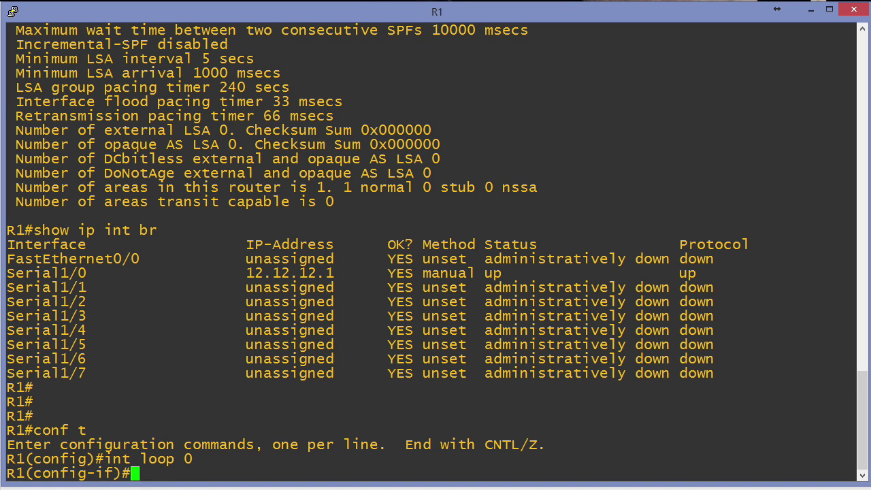
text(ip add)
key(Tab)
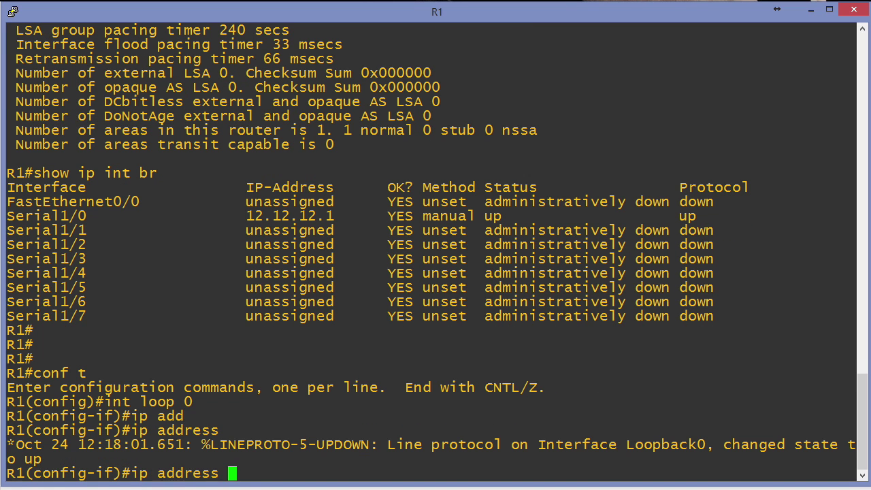
text(100.100.100.)
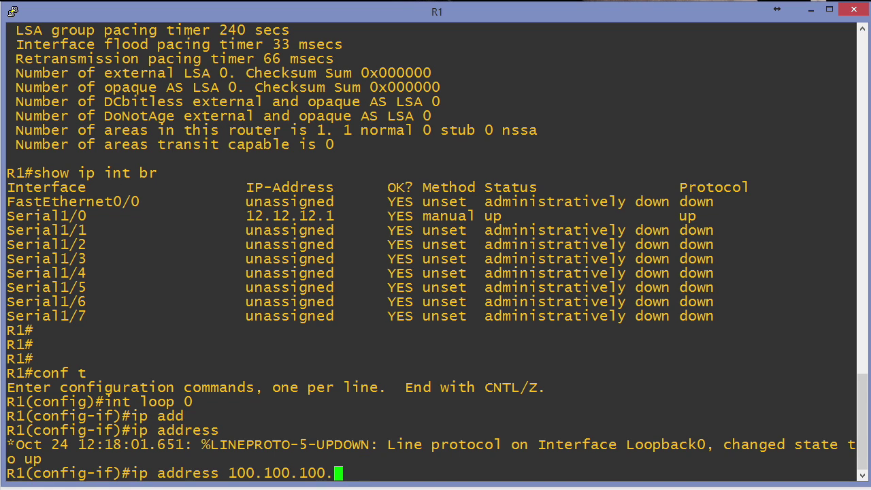
text(1 255.255.255.0)
key(Return)
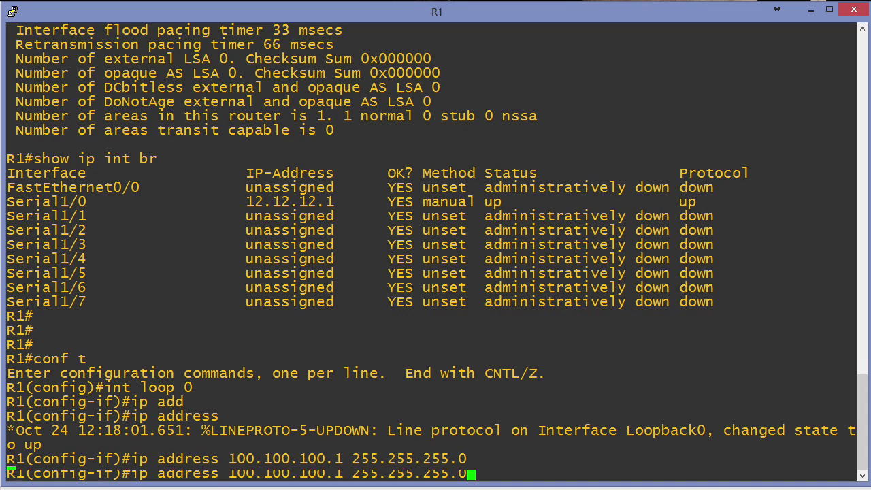
- Enable Loopback0 and return to privileged mode
text(no shut)
key(Return)
text(end)
key(Return)
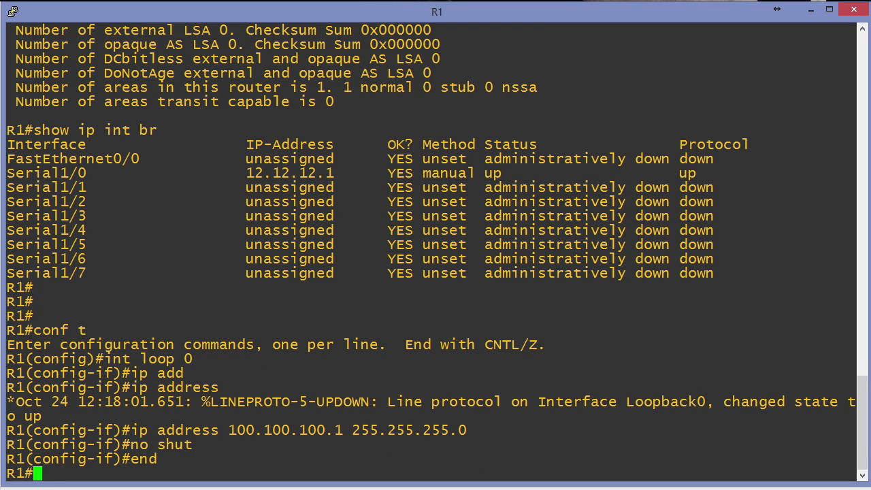
key(Return)
key(Return)
key(Return)
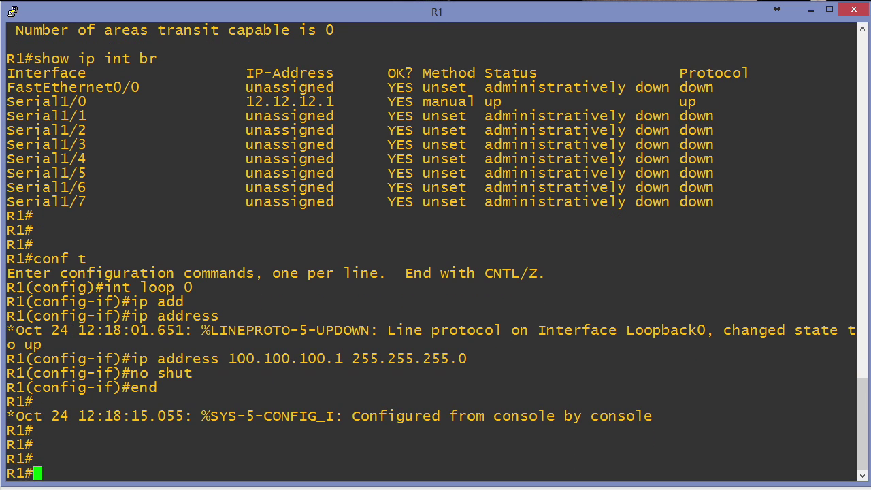
- Run show ip int brief and highlight Loopback0's address 100.100.100.1
text(show ip int bre)
key(Return)
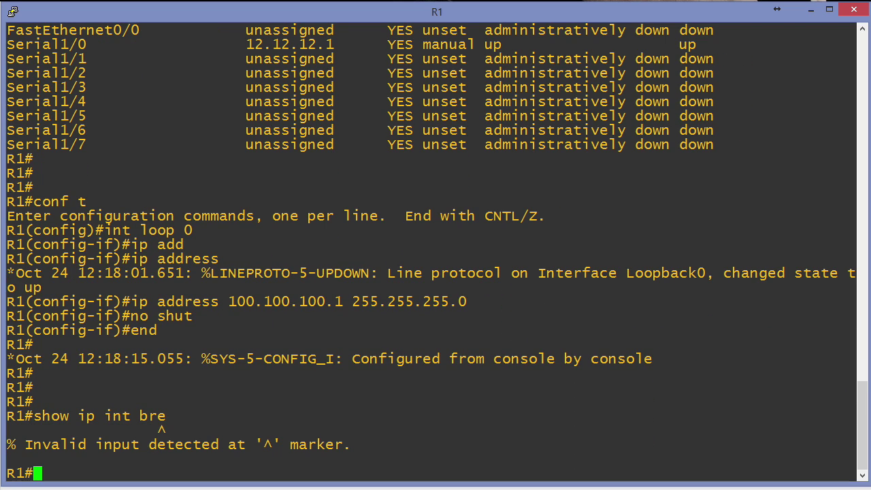
key(Up)
key(BackSpace)
key(Return)
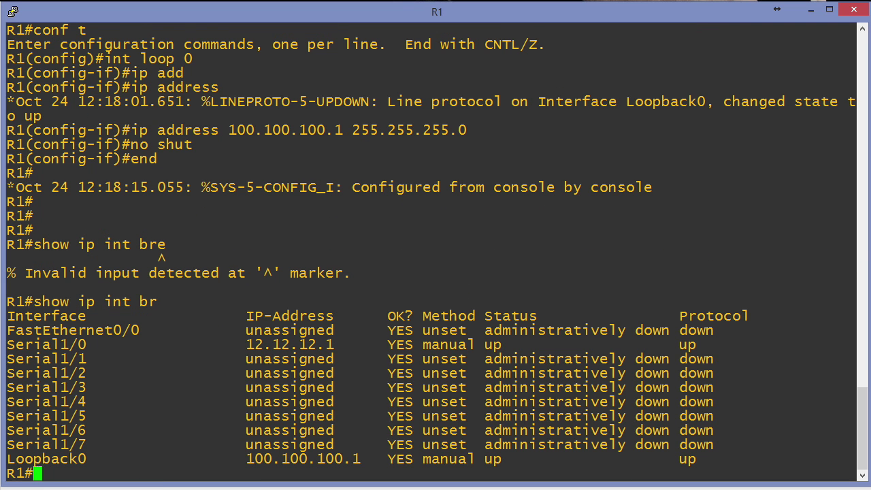
drag(247, 460, 367, 454)
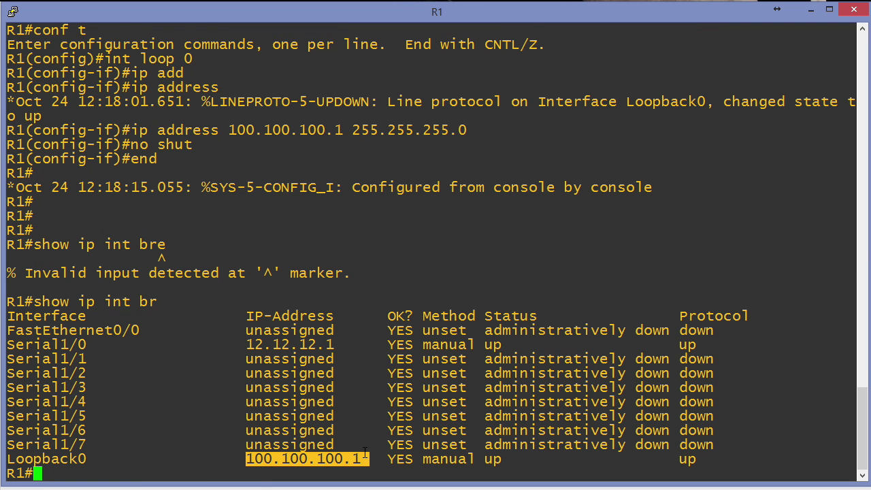
click(364, 397)
key(Return)
key(Return)
key(Return)
- Run show ip ospf and confirm the router ID is still 12.12.12.1
text(show ip ospf)
key(Return)
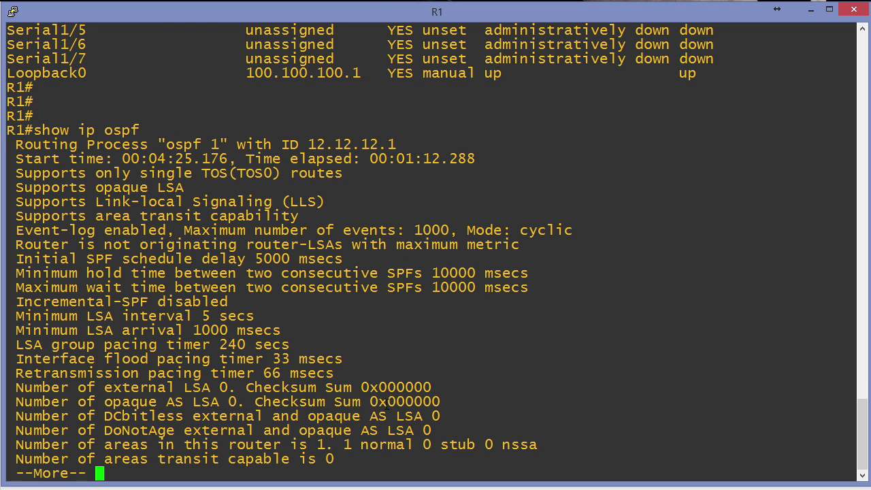
drag(280, 145, 396, 144)
click(381, 195)
key(q)
key(Return)
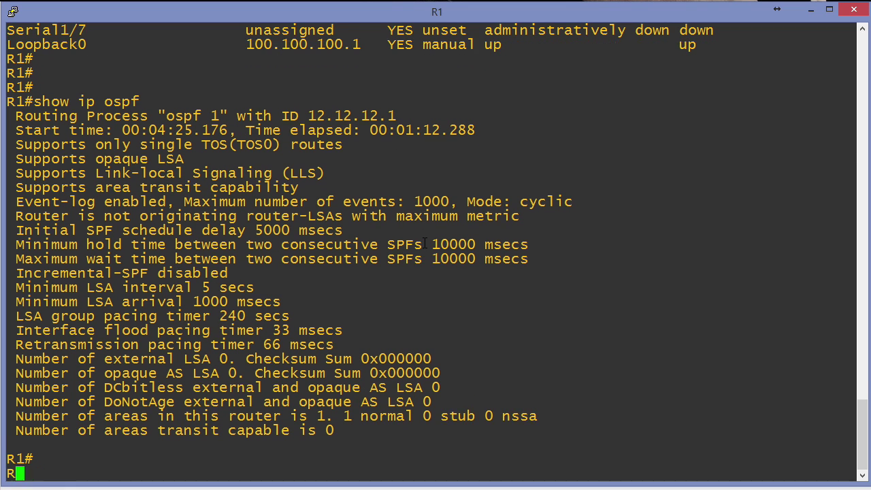
key(Return)
key(Return)
- Shut down R1's Serial1/0 interface
text(conf t)
key(Return)
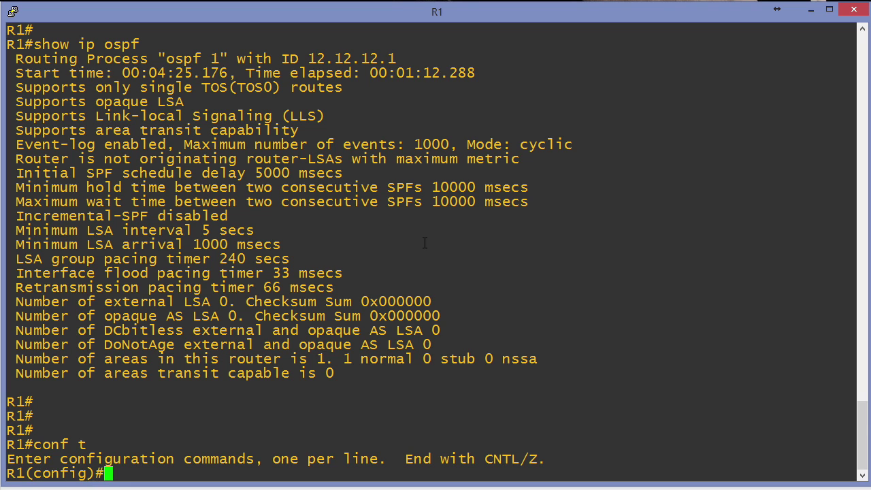
text(int s1/0)
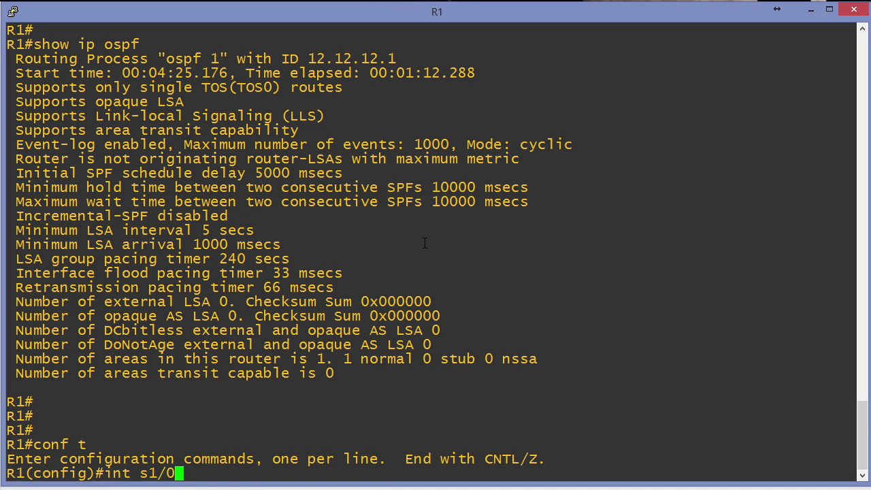
key(Return)
text(shut)
key(Return)
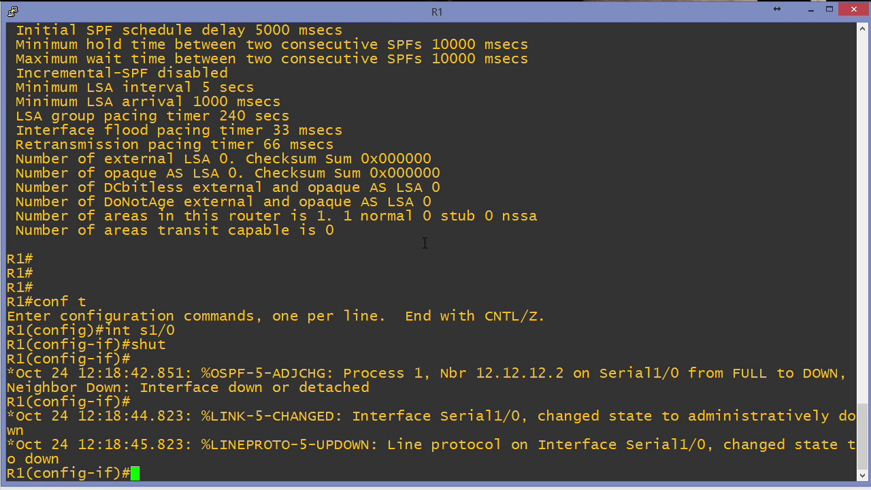
- Run do show ip ospf and confirm the router ID remains 12.12.12.1
text(do show ip)
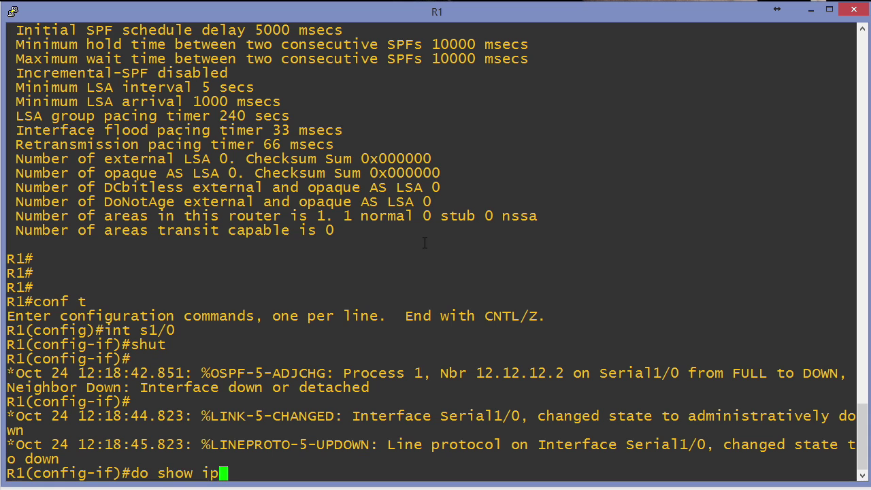
text( ospf)
key(Return)
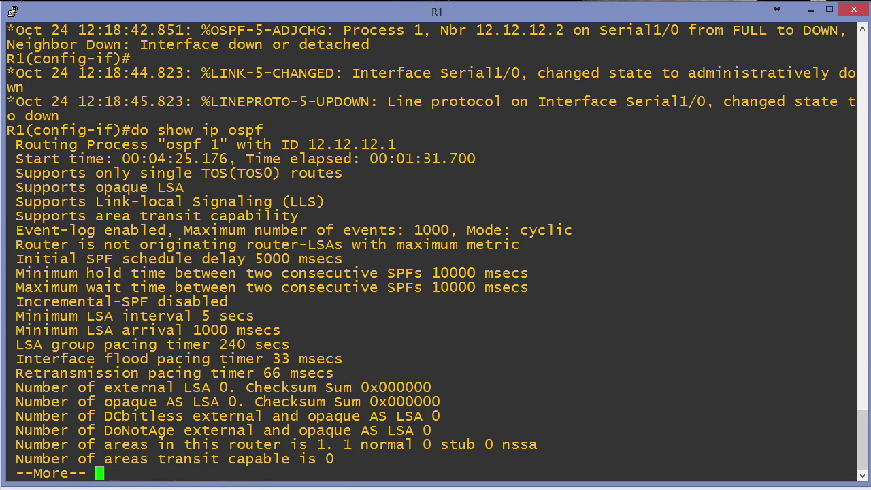
drag(309, 145, 407, 144)
click(369, 223)
key(space)
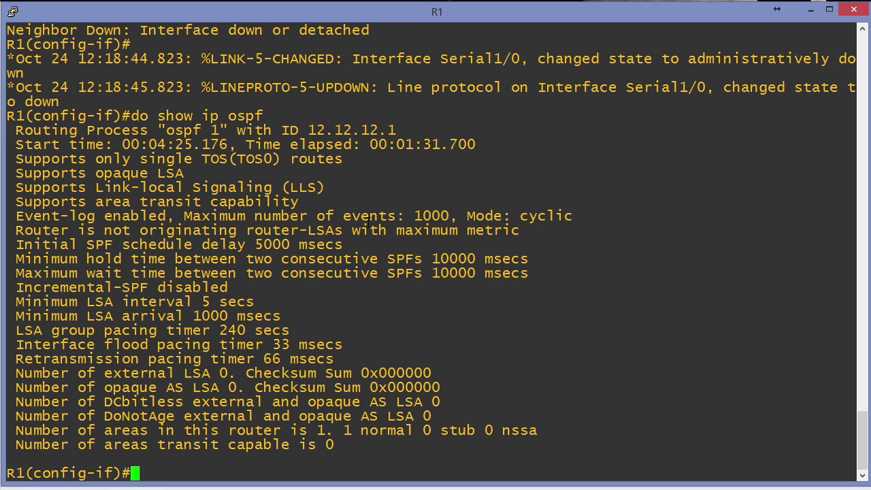
- Re-enable Serial1/0 with 'no shut', exit configuration mode, and wait for the adjacency messages
text(no shut)
key(Return)
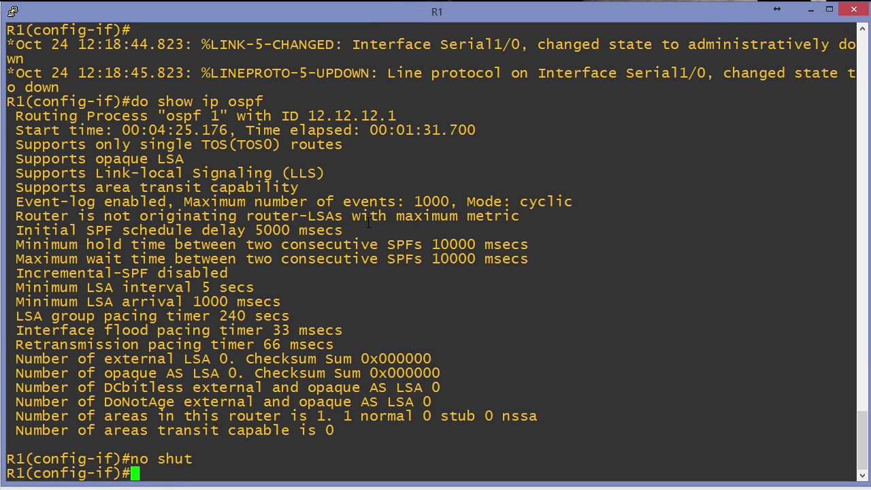
text(end)
key(Return)
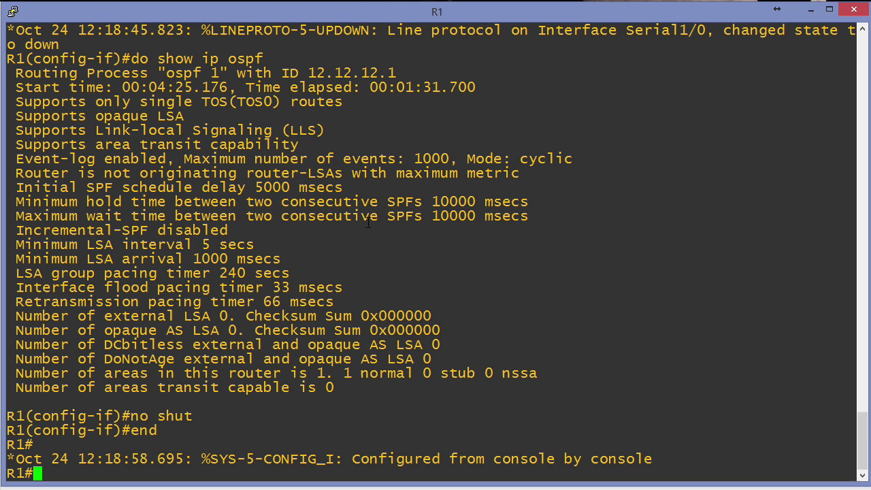
key(Return)
key(Return)
key(Return)
key(Return)
key(Return)
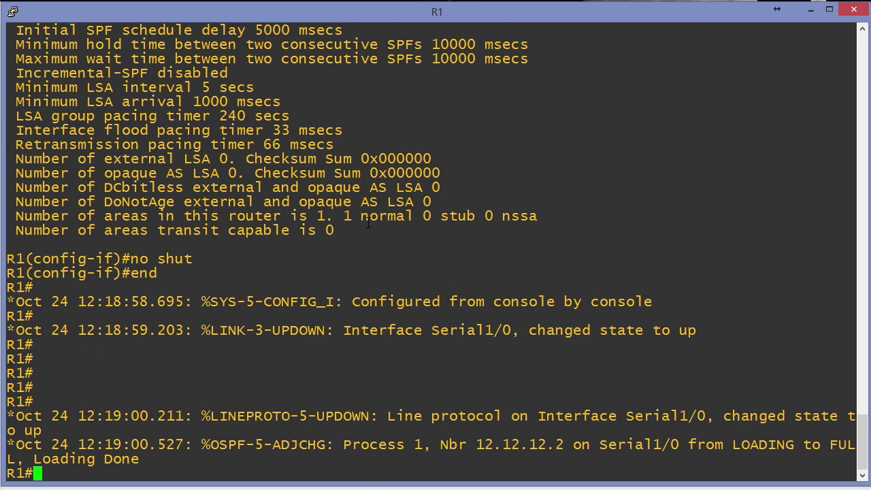
key(Return)
key(Return)
key(Return)
key(Return)
key(Return)
key(Return)
key(Return)
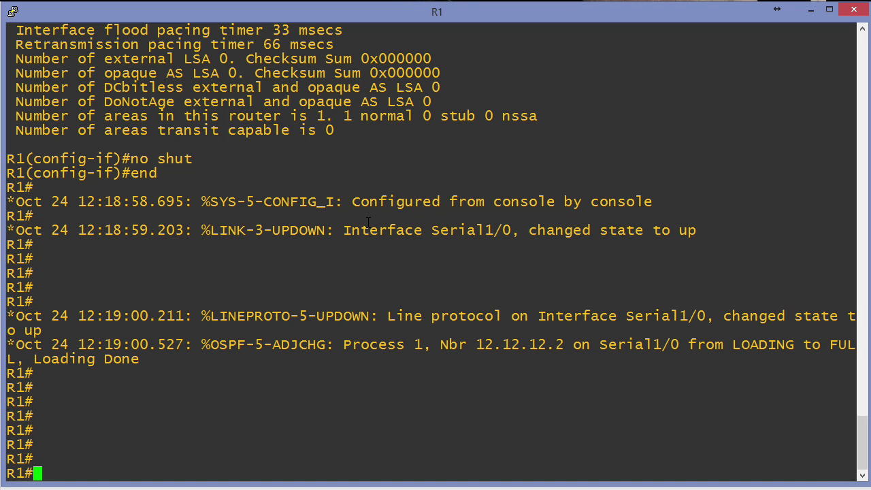
- Reset R1's OSPF process with 'clear ip ospf process', confirming with yes
text(cler)
key(BackSpace)
text(ar ip )
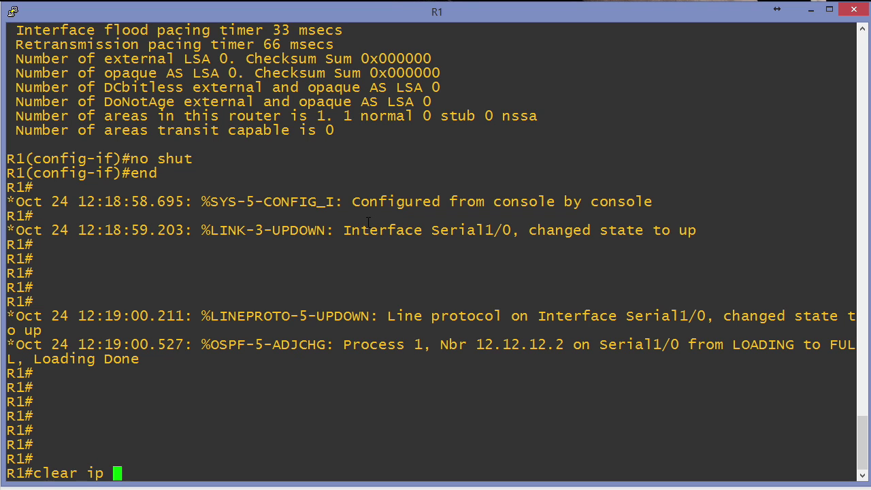
text(ospf pro)
key(Tab)
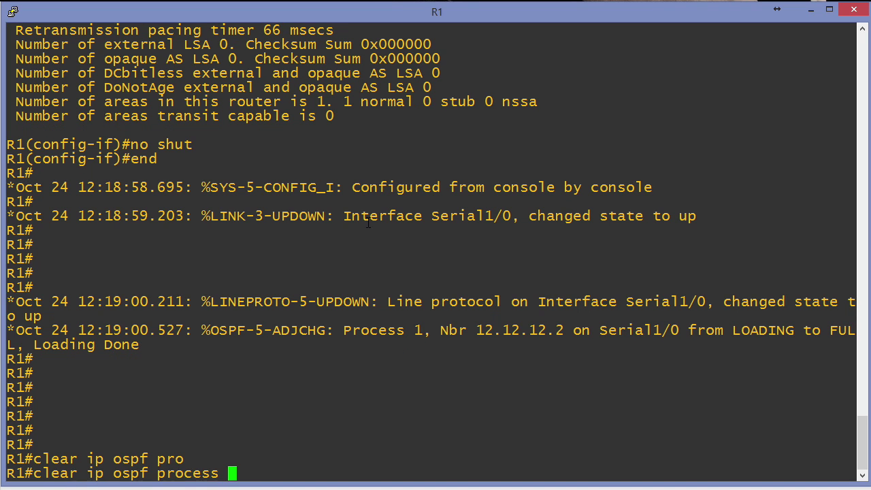
text(?)
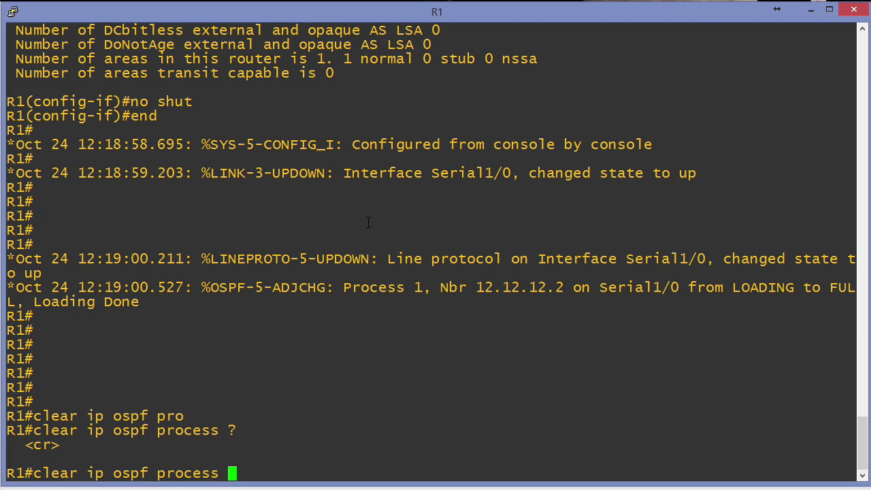
key(BackSpace)
key(Return)
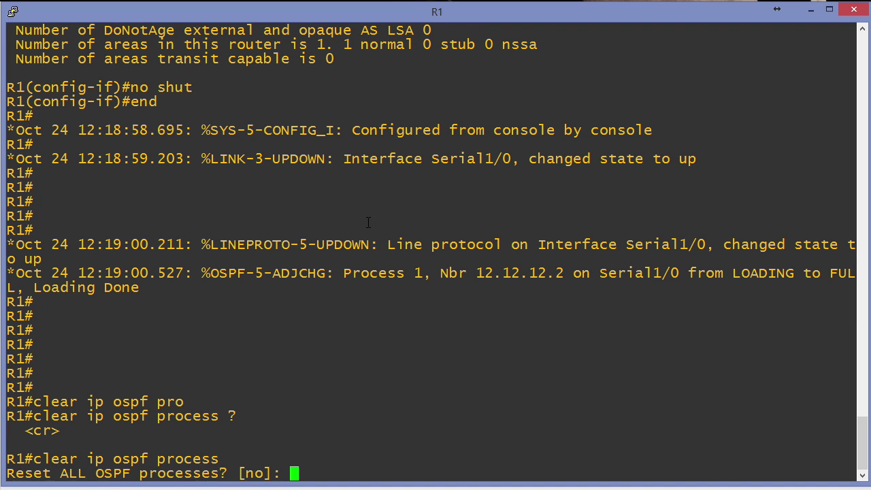
text(yes)
key(Return)
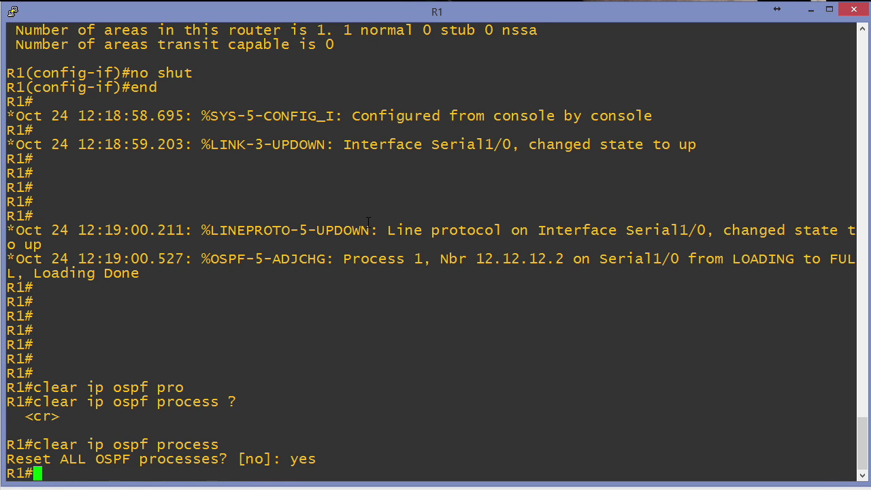
key(Return)
key(Return)
key(Return)
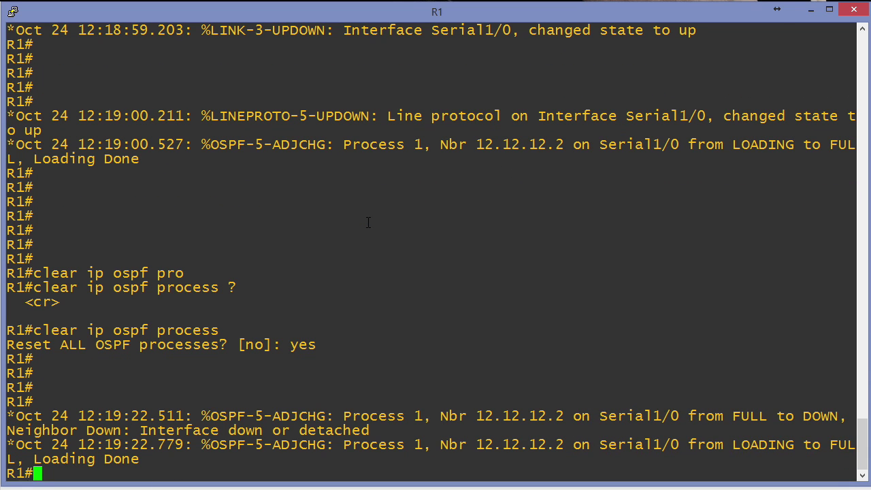
key(Return)
key(Return)
key(Return)
key(Return)
key(Return)
key(Return)
- Run 'show ip ospf' and confirm the router ID still reads 12.12.12.1
text(show ipm)
key(BackSpace)
text(ospf)
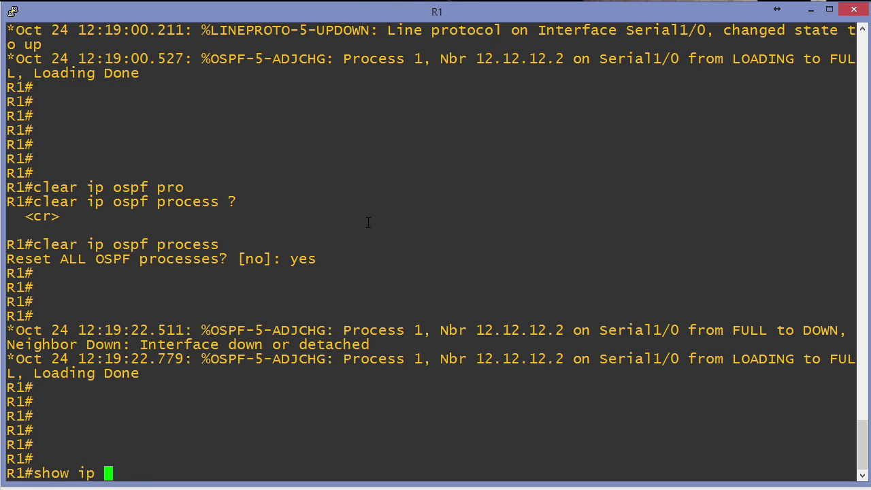
key(Return)
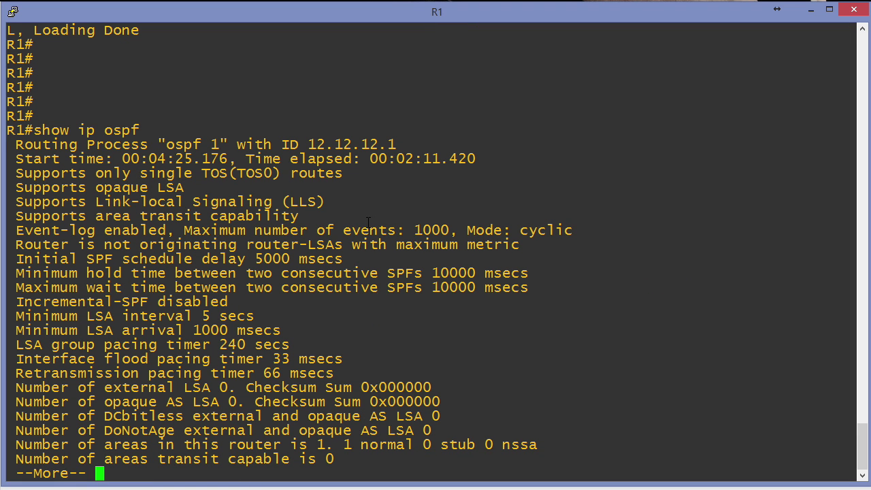
drag(301, 145, 404, 146)
click(409, 291)
key(space)
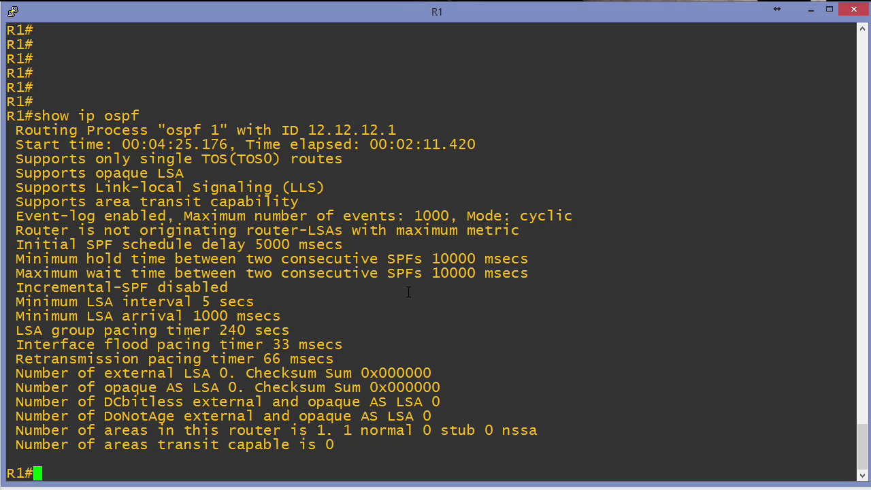
- Save R1's configuration and reload the router
text(reload)
key(Return)
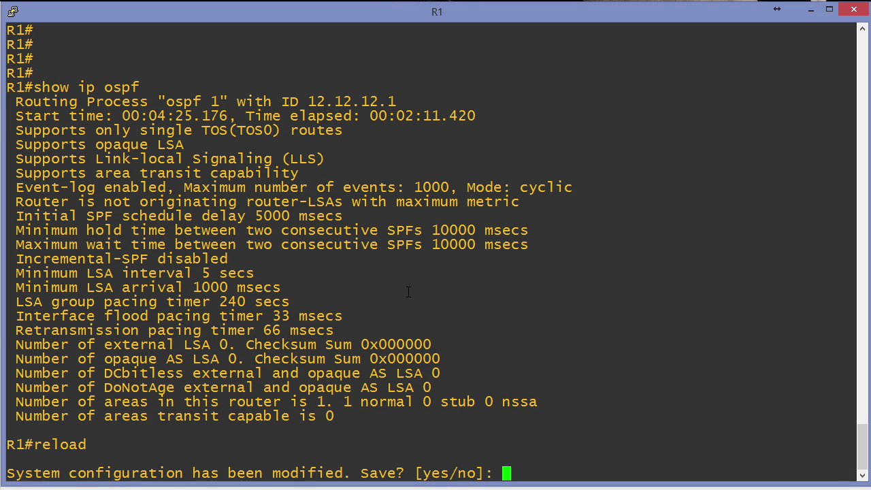
text(yes)
key(Return)
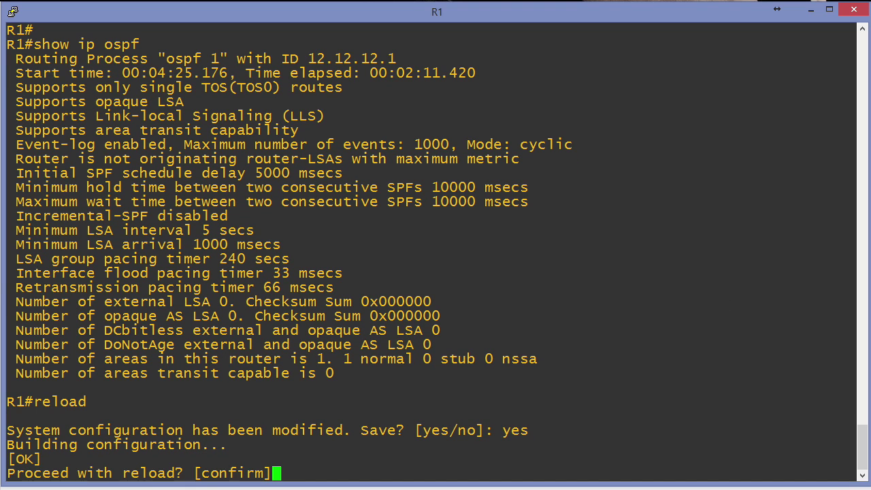
key(Return)
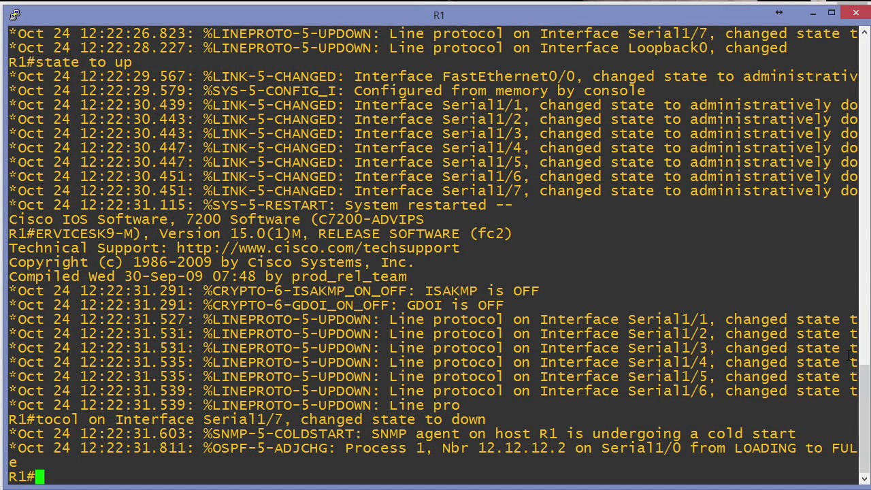
- Run 'show ip ospf' and check the router ID now reads 100.100.100.1
text(show ip ospf)
key(Return)
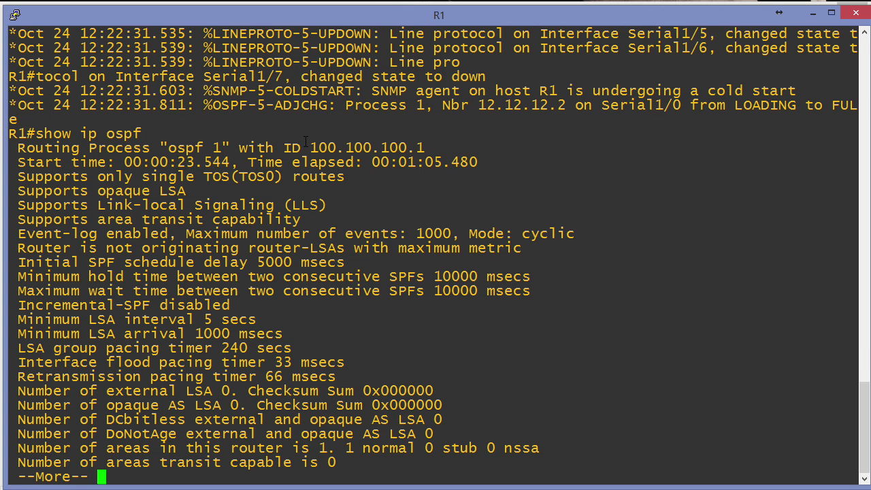
drag(310, 148, 430, 147)
click(456, 219)
key(Return)
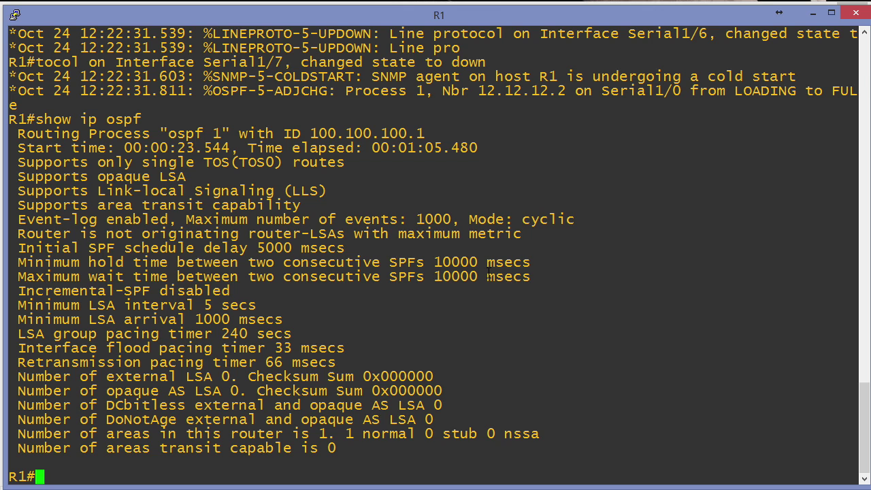
- Set router-id 12.12.12.1 under OSPF process 1 and exit configuration mode
text(conf t)
key(Return)
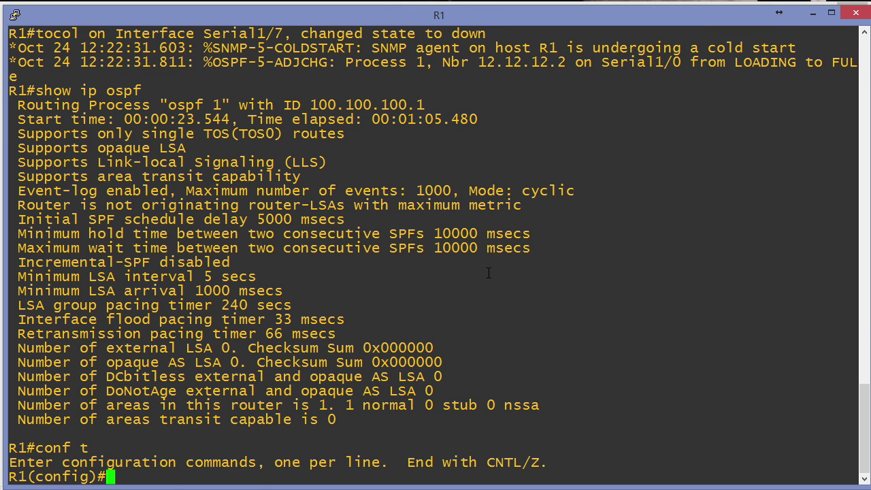
text(router ospf 1)
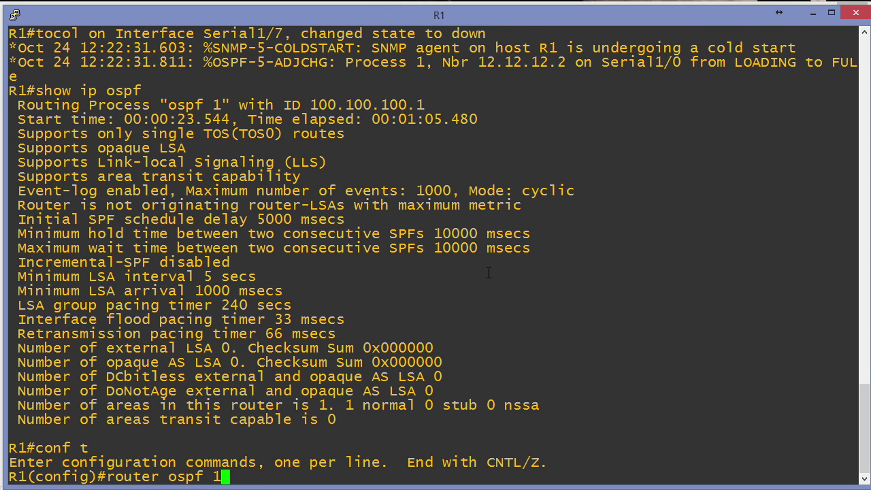
key(Return)
text(router-id )
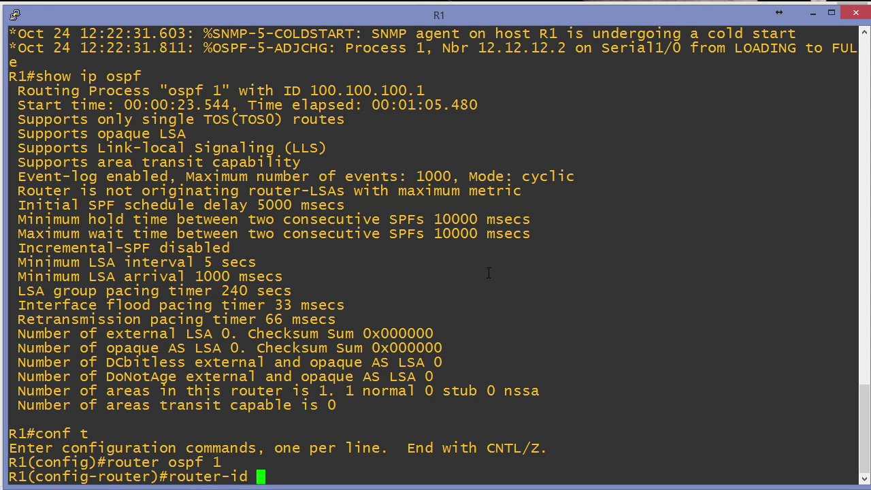
text(12.12.12.)
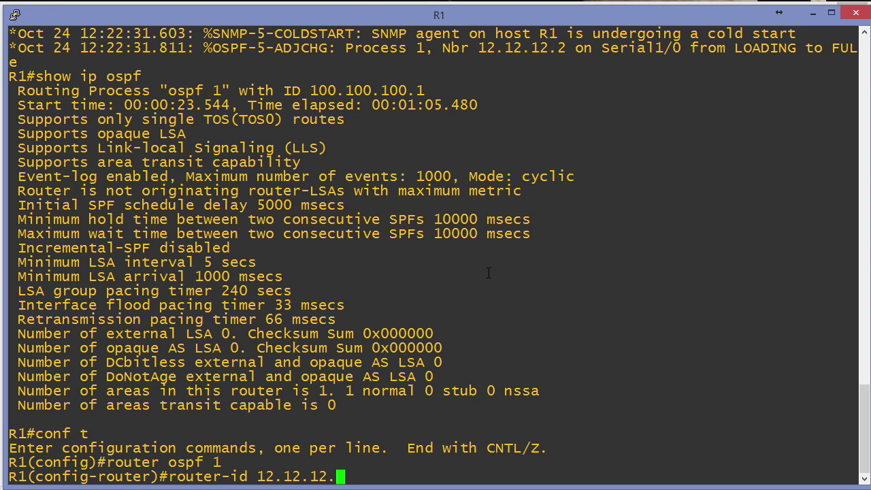
text(1)
key(Return)
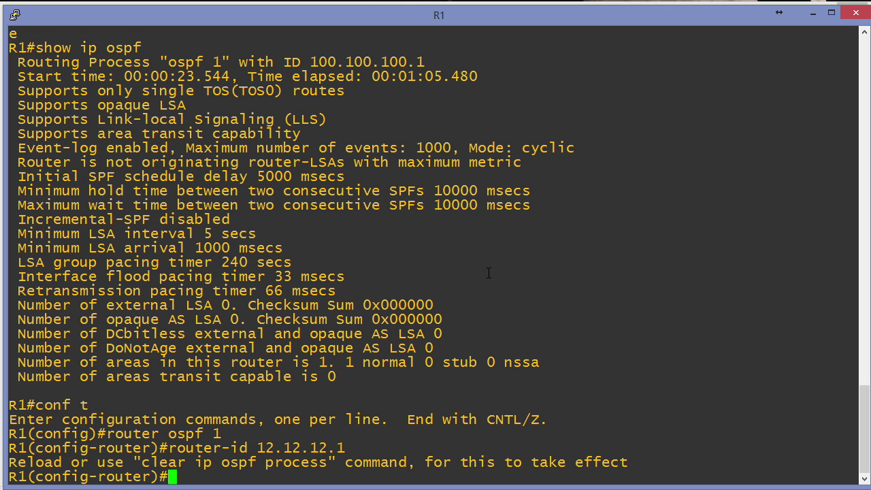
text(exnd)
key(Return)
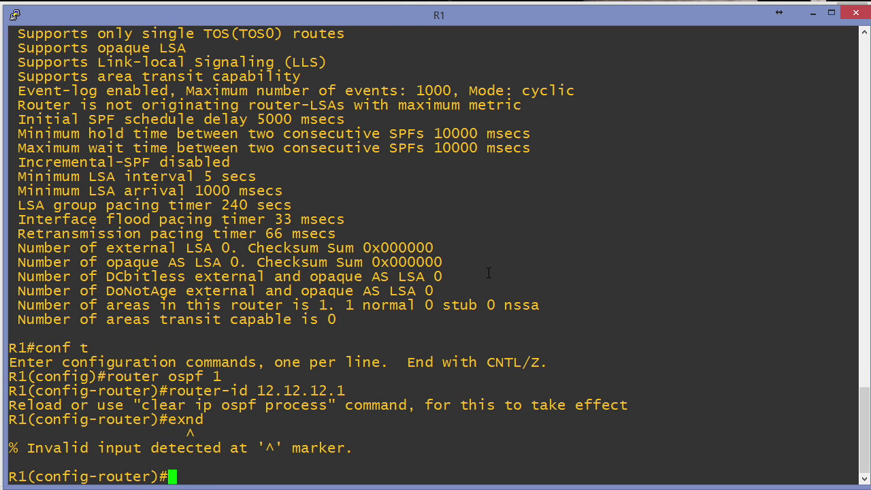
text(end)
key(Return)
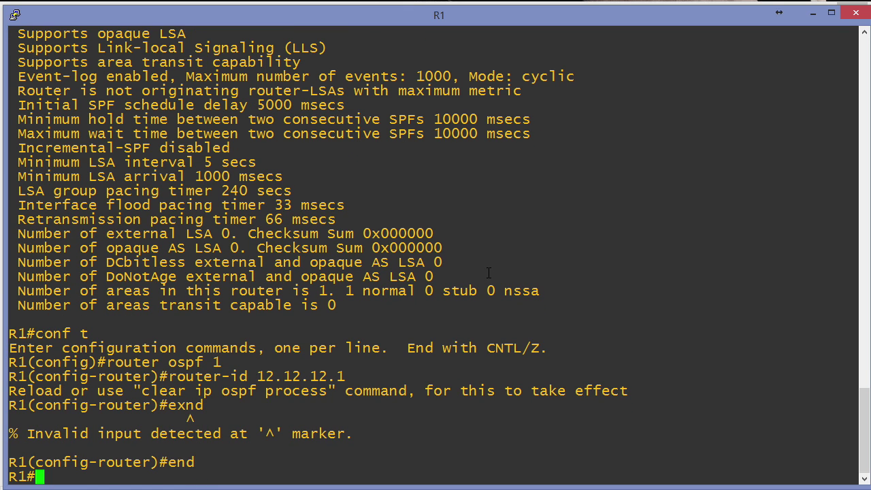
- Run 'show ip ospf' to see the router ID still shows 100.100.100.1
text(show ip ospf)
key(Return)
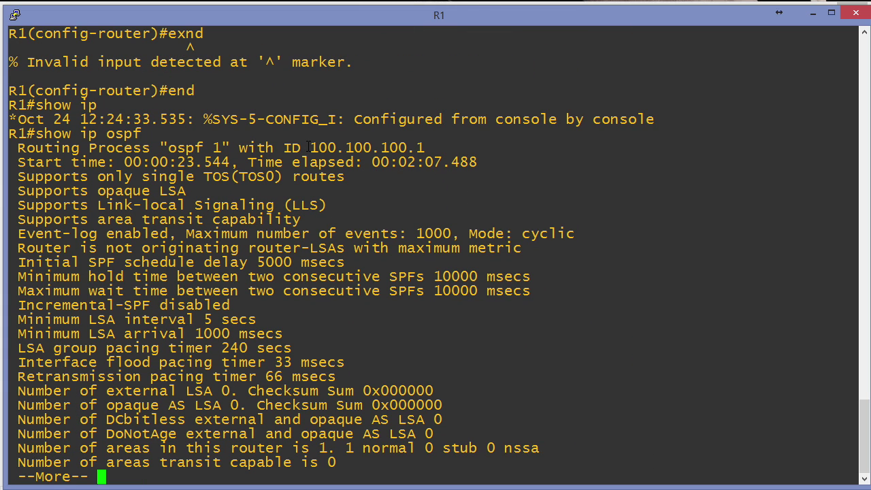
drag(301, 148, 447, 155)
click(426, 262)
- Reset the OSPF process with 'clear ip ospf process', confirming with yes
text(q)
text(cle)
text(ar ip )
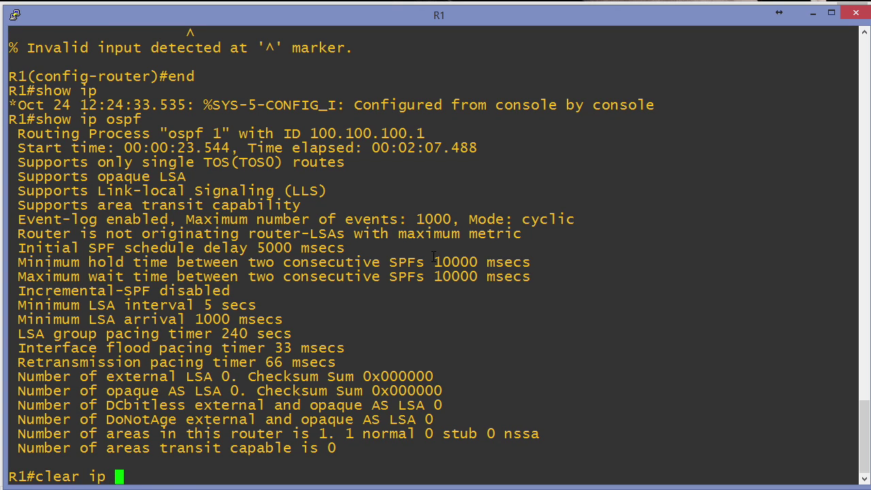
text(ospf proc)
key(Tab)
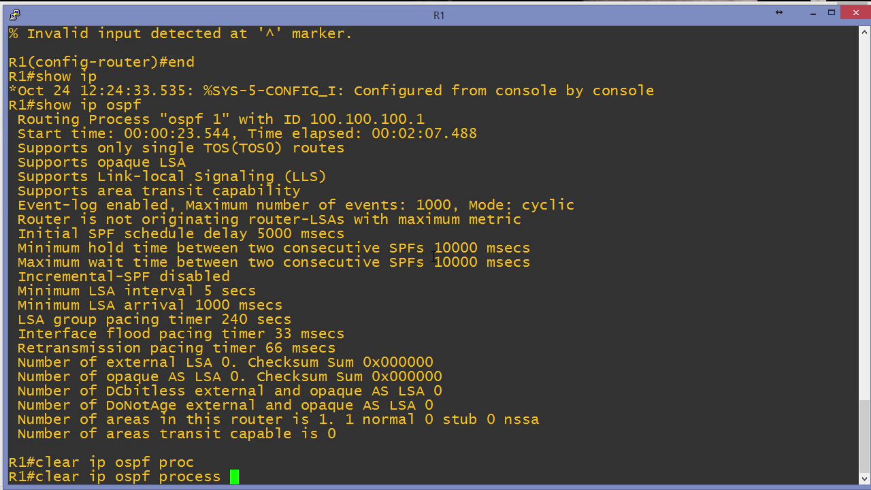
key(Return)
text(yes)
key(Return)
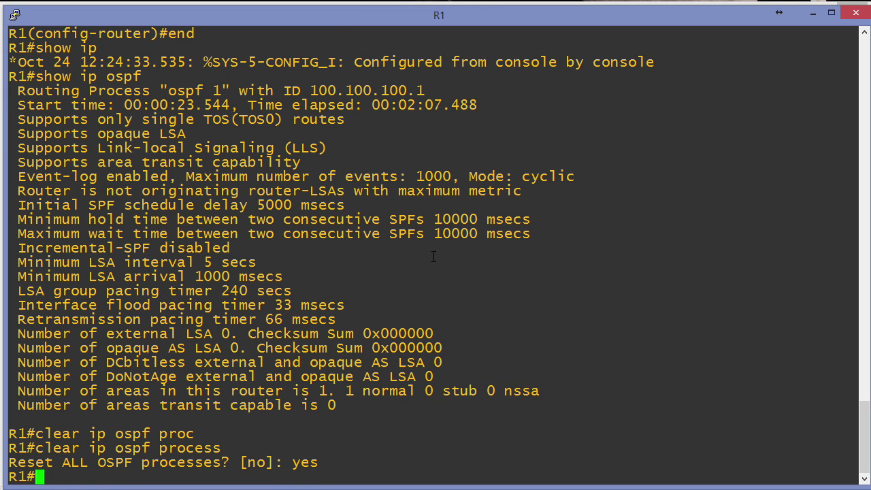
- Verify with 'show ip ospf' that the router ID is now 12.12.12.1
text(show ip ospf)
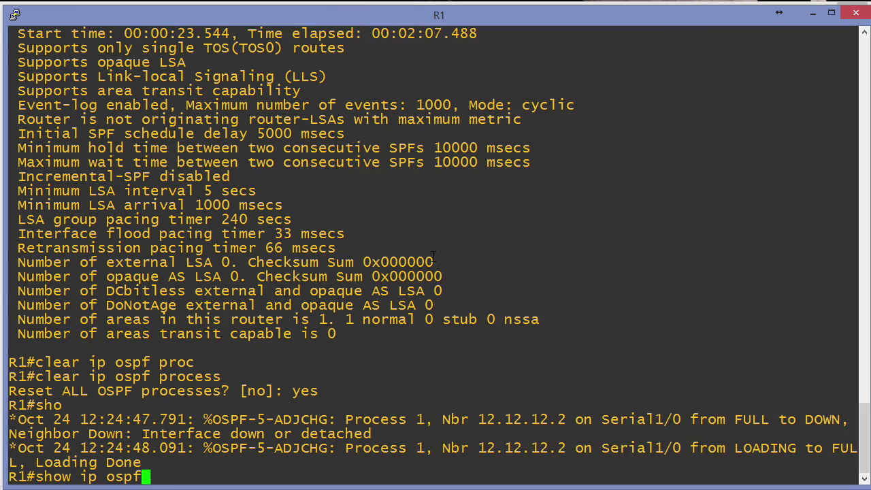
key(Return)
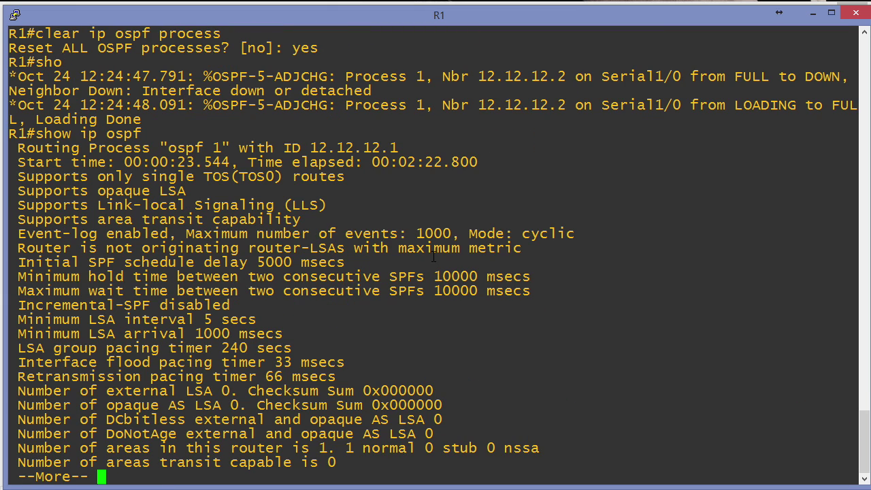
drag(311, 147, 399, 147)
click(401, 145)
key(space)
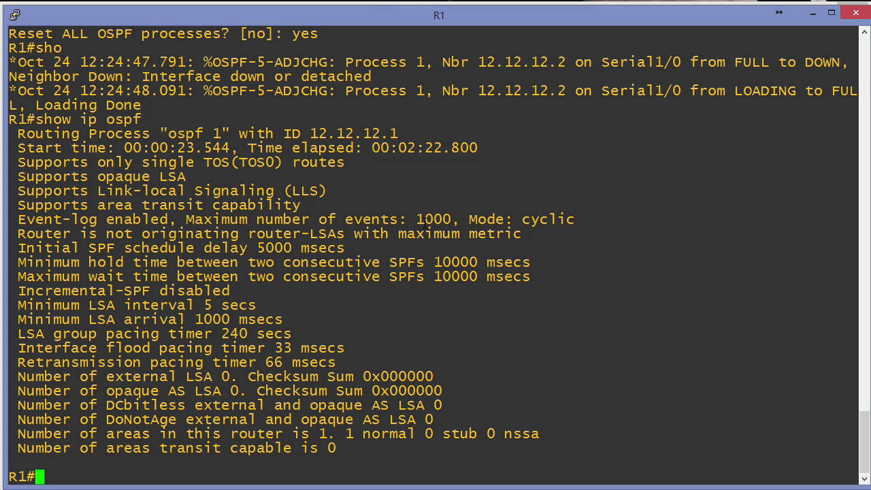
- Set router-id 7.7.7.7 under OSPF process 1 and exit configuration mode
text(conf t)
key(Return)
text(router ospf 1)
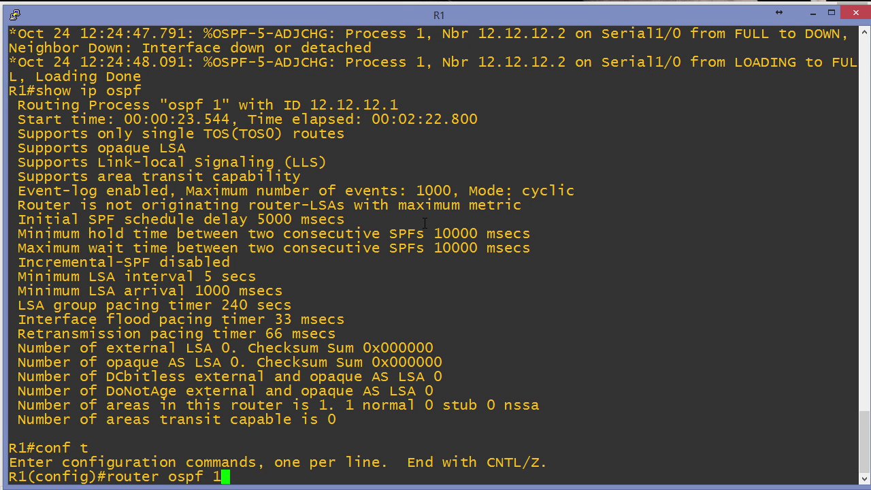
key(Return)
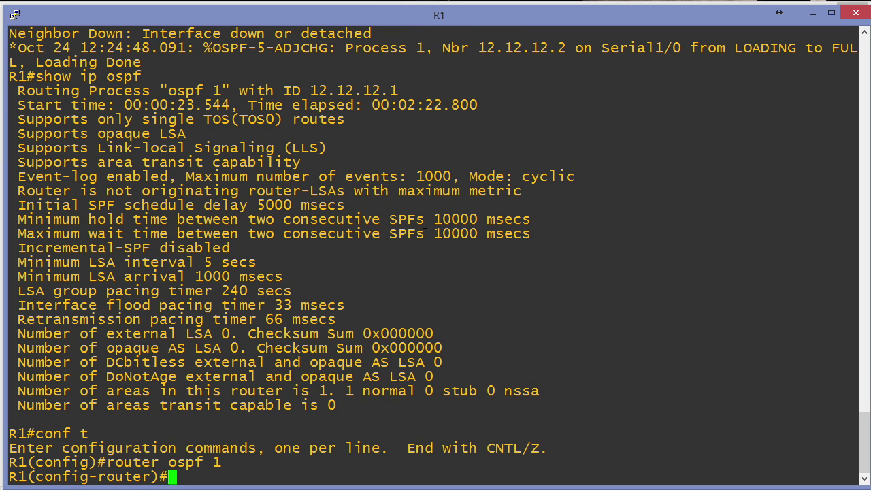
text(router-id)
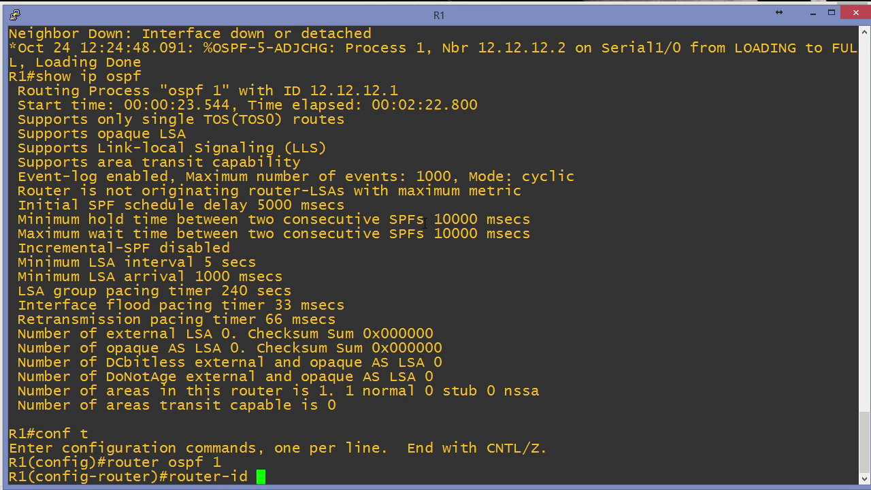
text( 7.7.7.7)
key(Return)
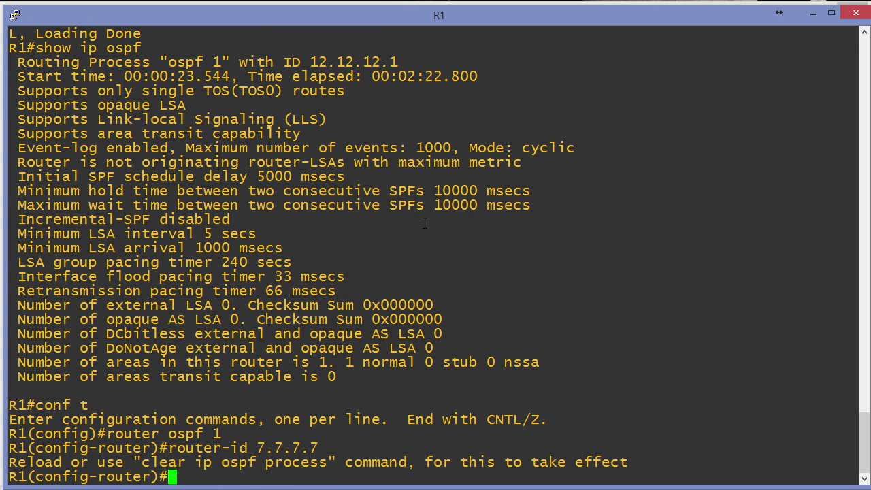
text(end)
key(Return)
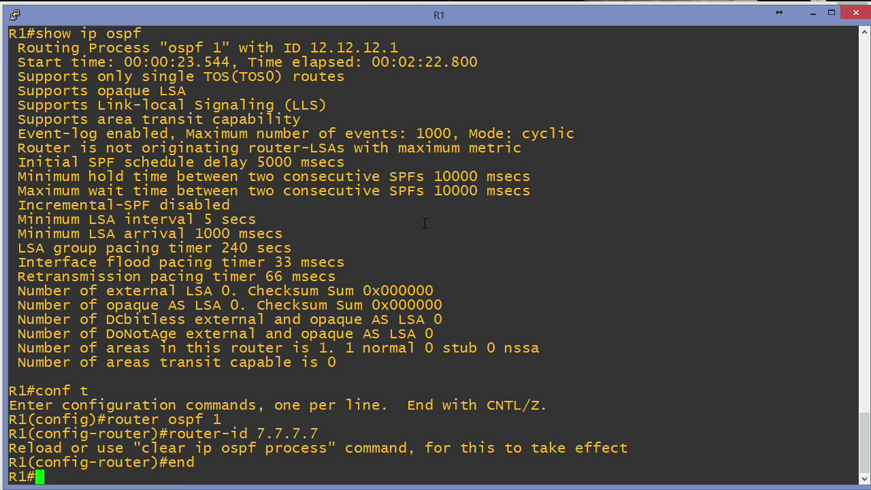
- Reset the OSPF process with 'clear ip ospf process', confirming with yes
text(clear ip ospf pro)
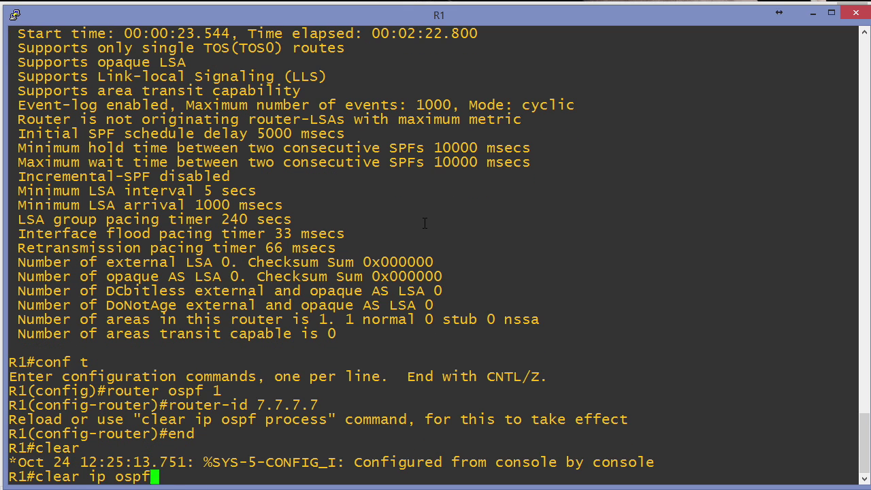
key(Tab)
key(Return)
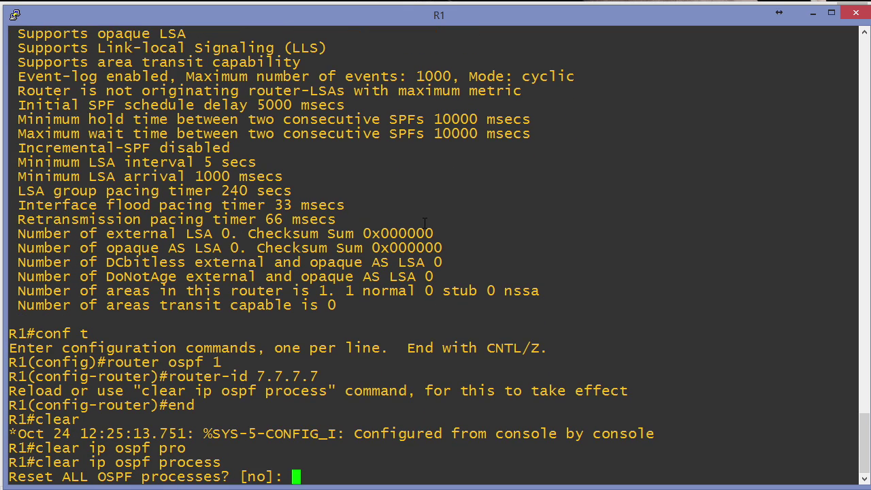
text(yes)
key(Return)
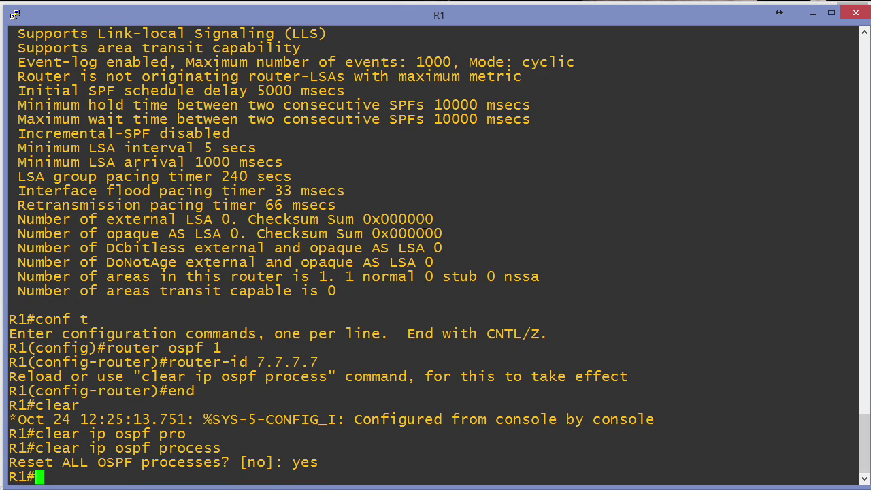
key(Return)
key(Return)
key(Return)
key(Return)
key(Return)
key(Return)
- Verify with 'show ip ospf' that the router ID now reads 7.7.7.7
text(show ip ospf)
key(Return)
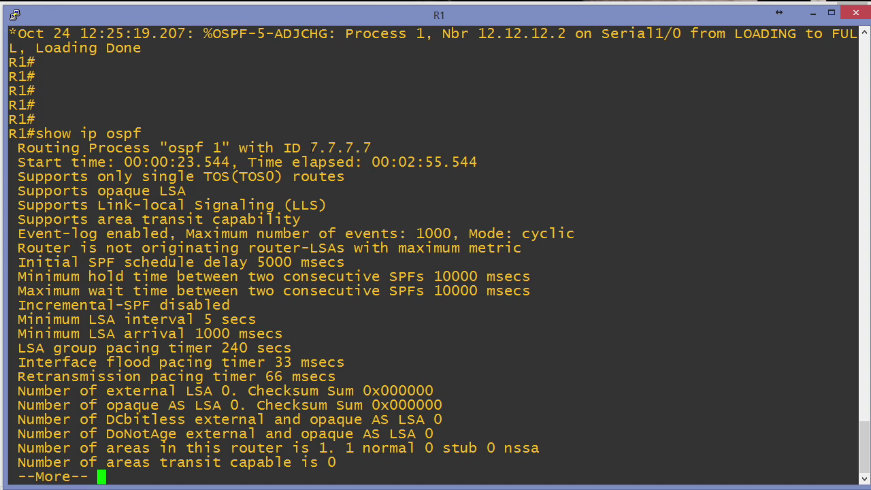
drag(312, 147, 369, 147)
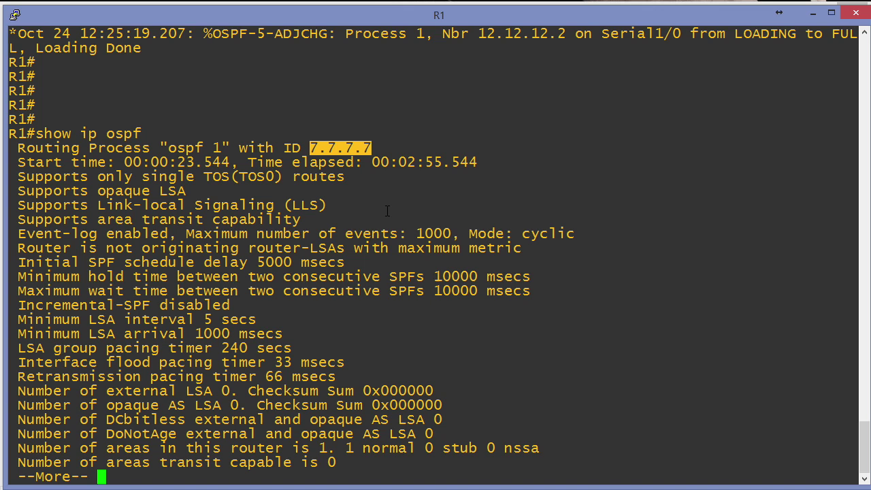
key(space)
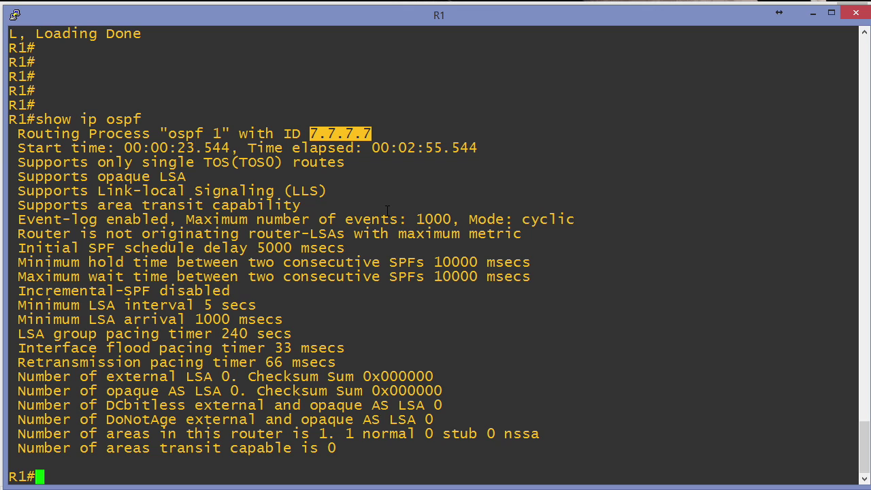
- Switch from R1's PuTTY console back to the GNS3 project window
key(alt+Tab)
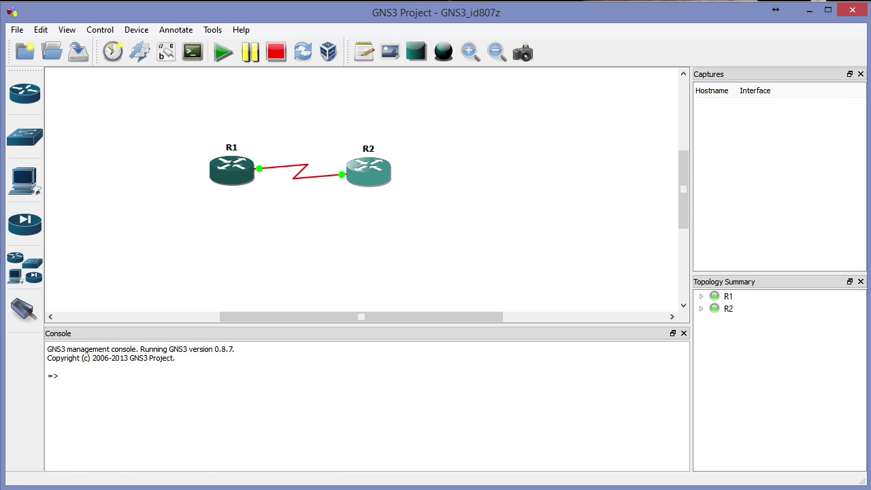